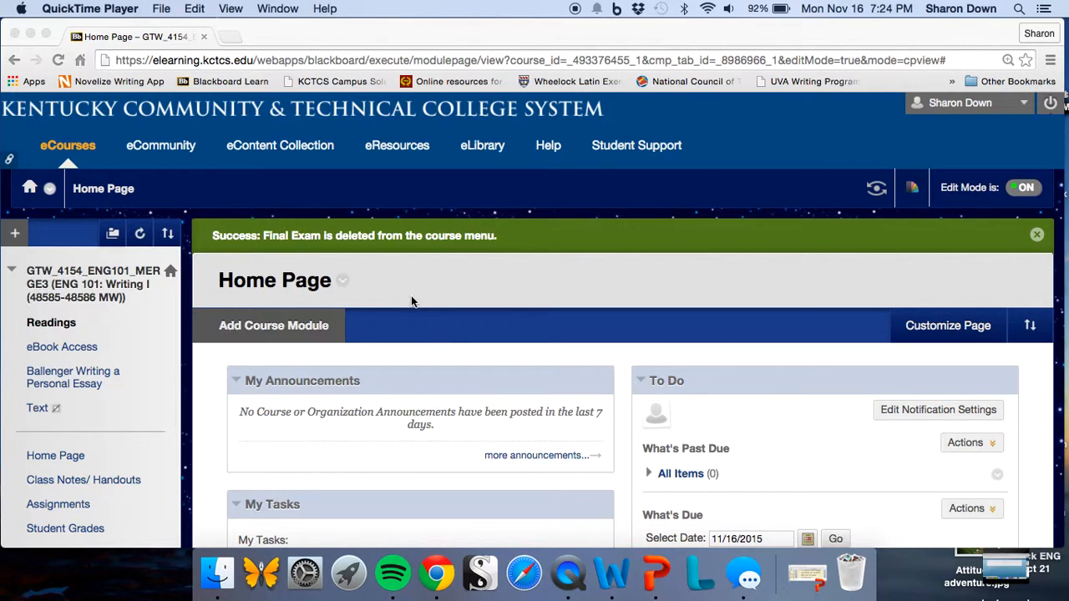
Step: Add a content area named Final Exam to the course menu and make it available to users
left_click(15, 237)
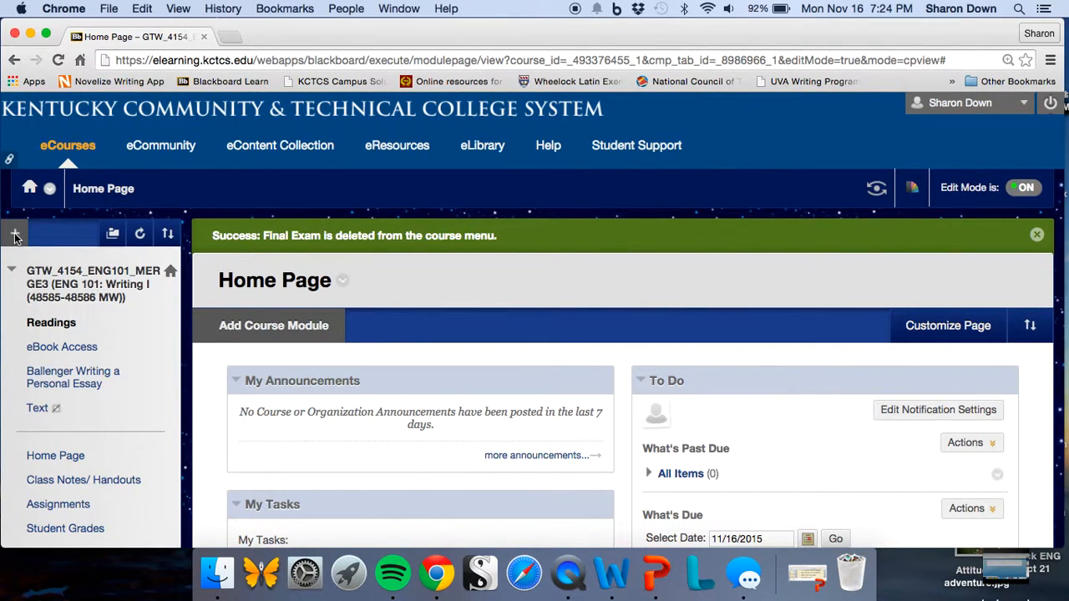
left_click(15, 237)
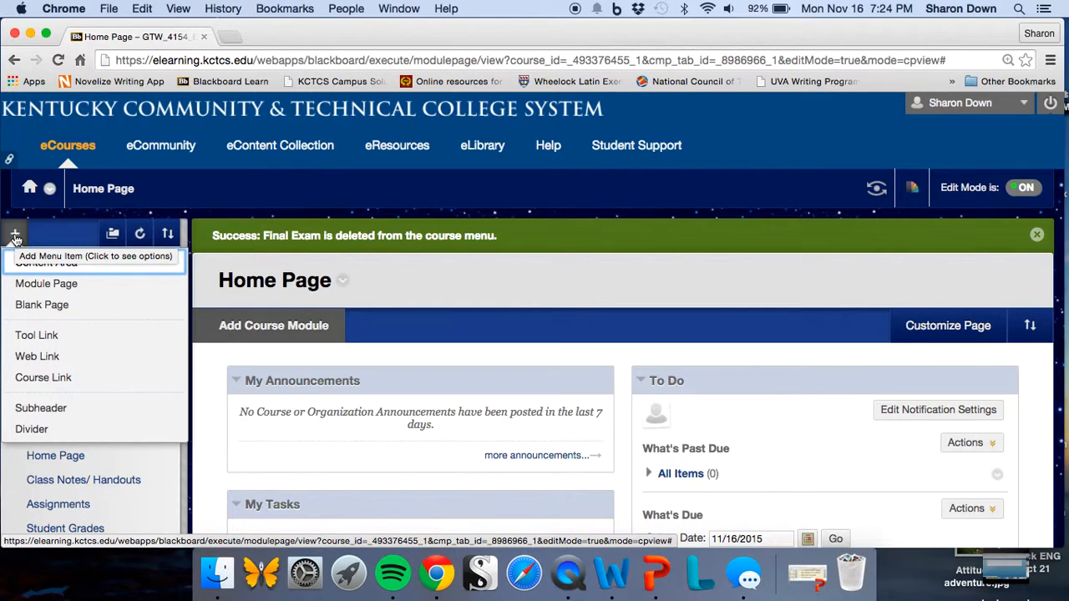
left_click(15, 237)
left_click(15, 237)
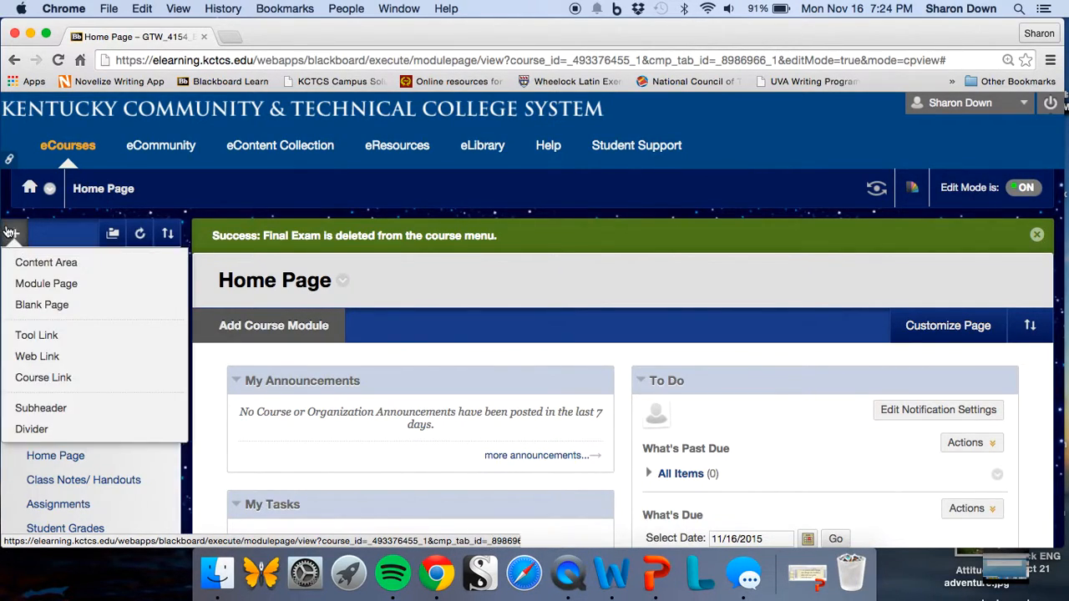
left_click(20, 264)
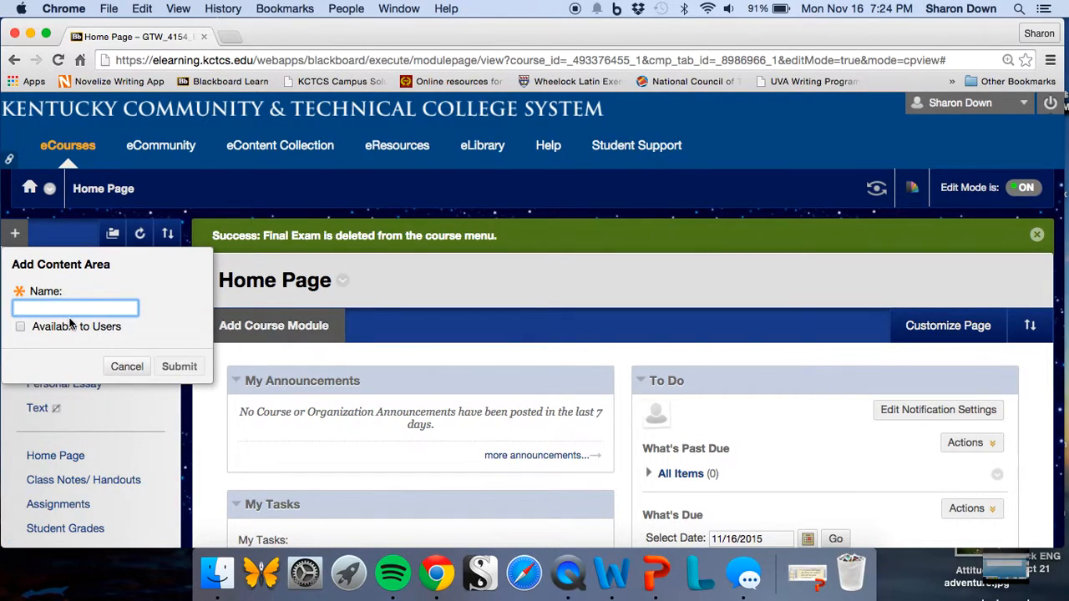
type("Final Ex")
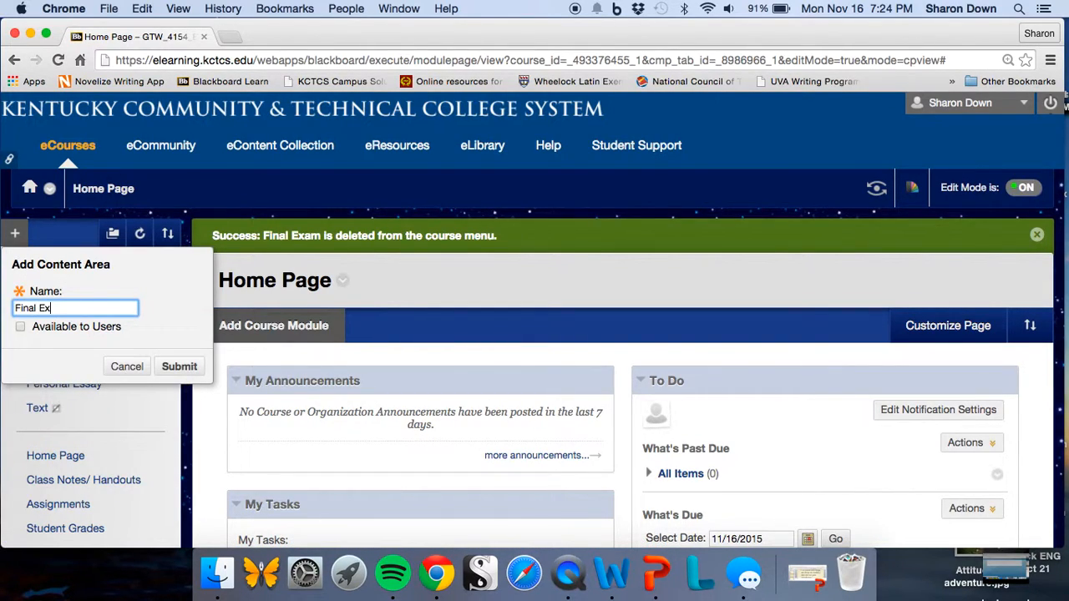
type("am")
left_click(21, 327)
left_click(179, 366)
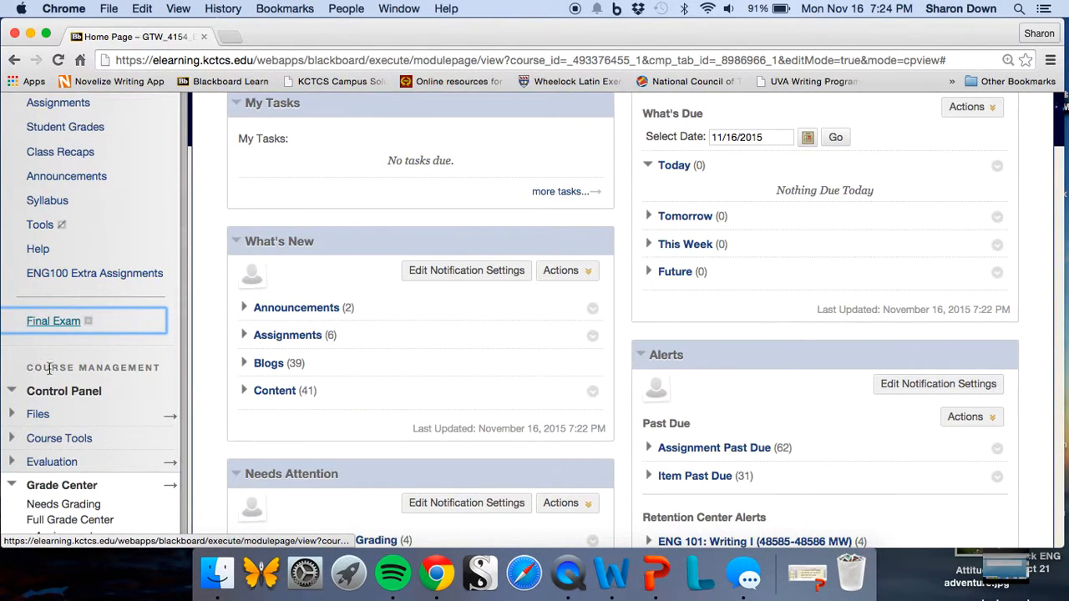
Step: Move Final Exam and Assignments above Home Page in the course menu, with Final Exam first
left_click_drag(10, 322, 31, 117)
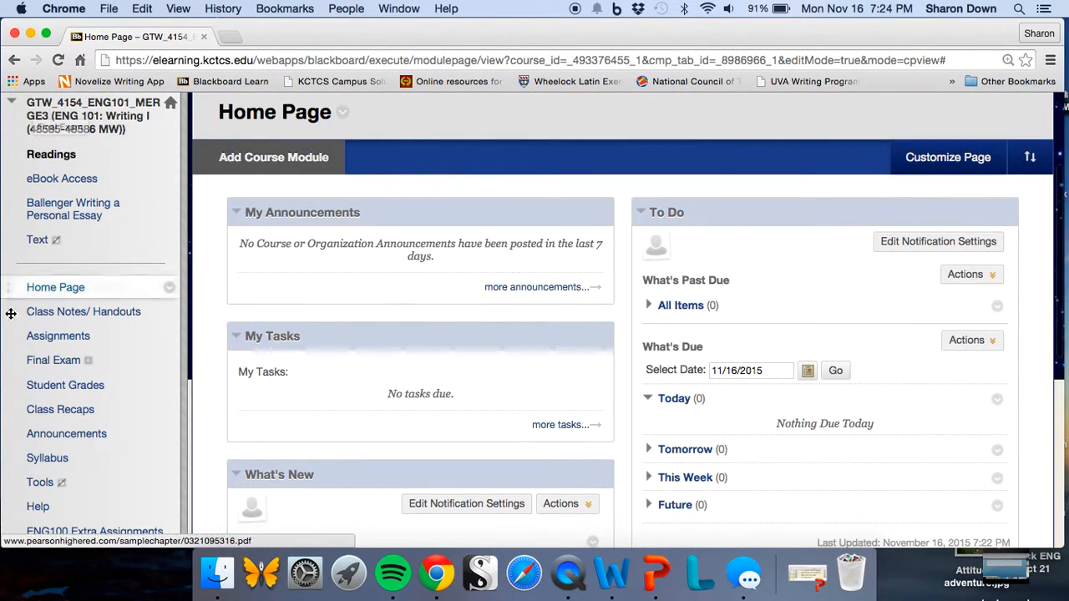
left_click_drag(12, 336, 15, 284)
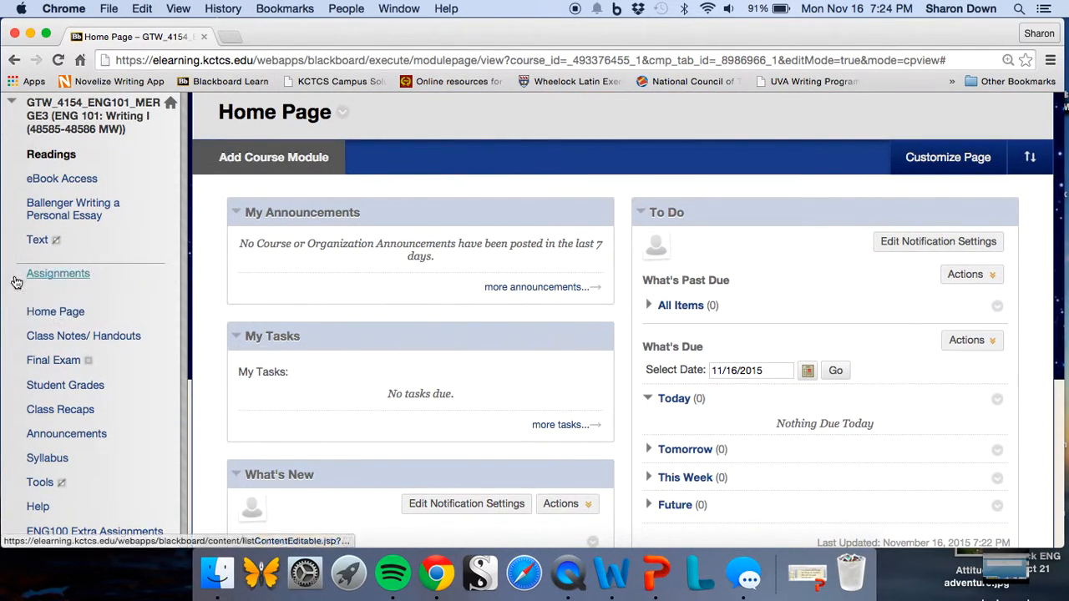
left_click_drag(17, 360, 20, 288)
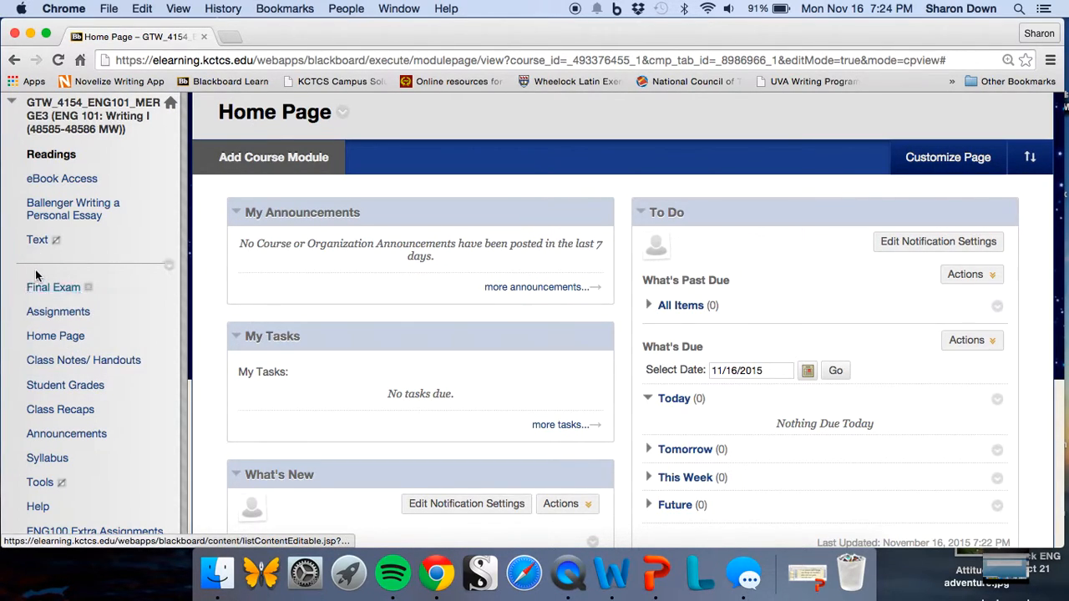
Step: Add the existing ENG 101 Final Exam test to the Final Exam content area
left_click(52, 288)
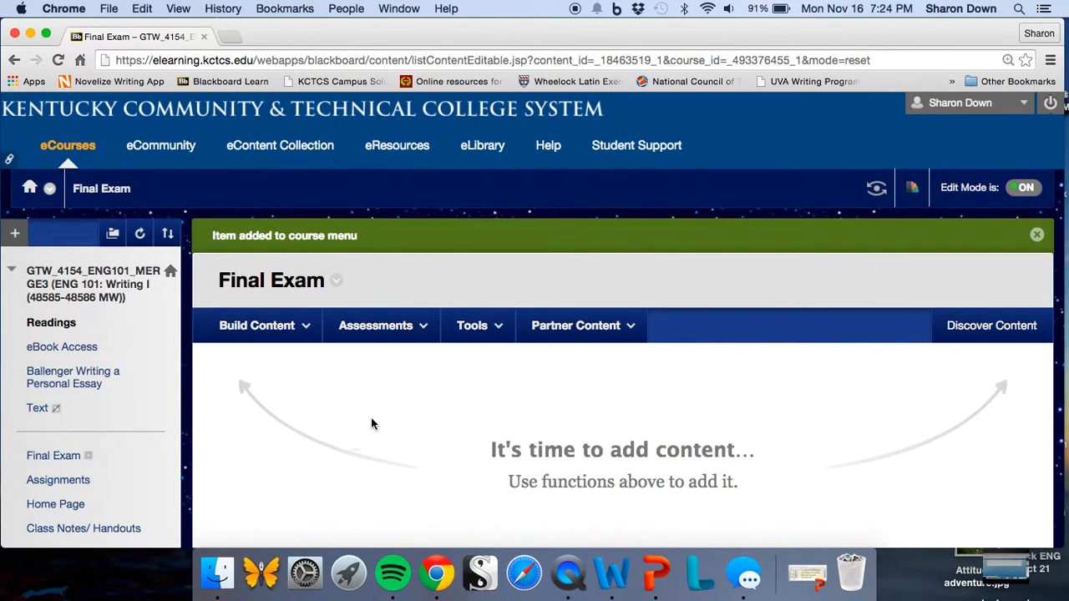
left_click(386, 327)
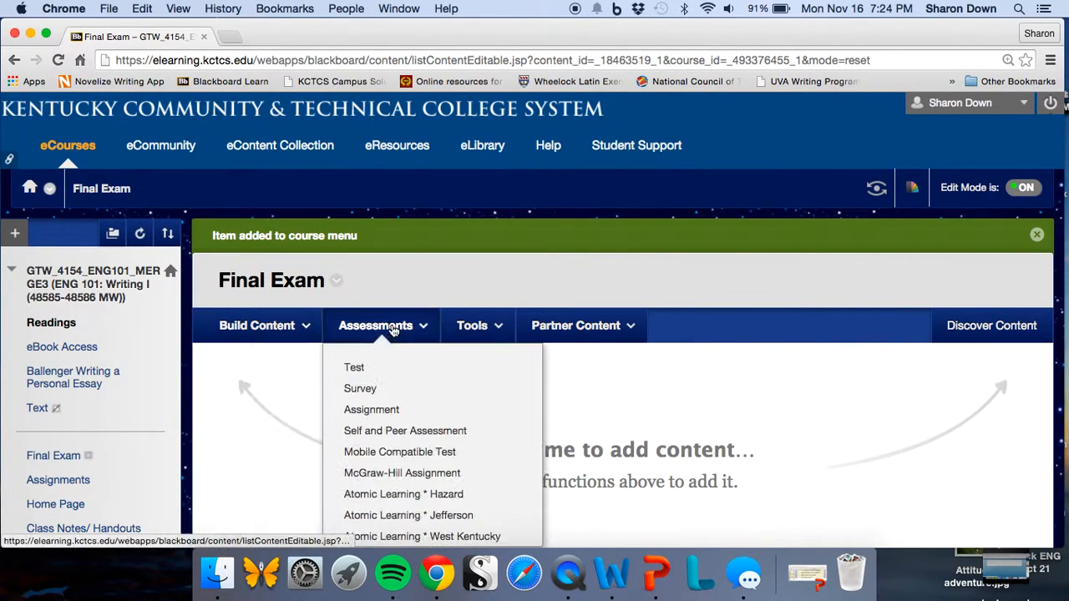
left_click(351, 368)
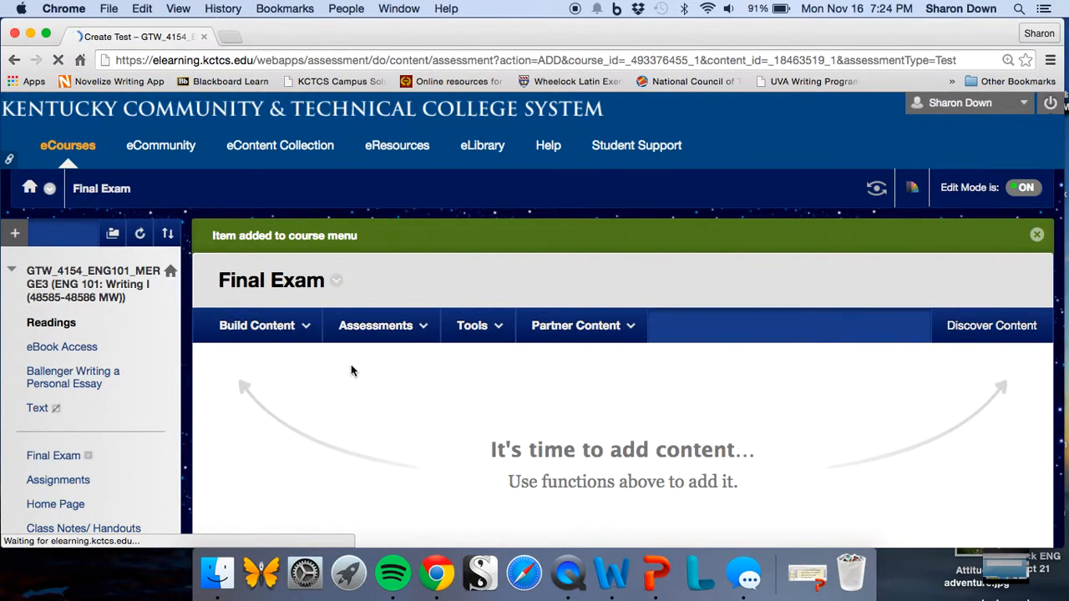
scroll(353, 371, "down", 1)
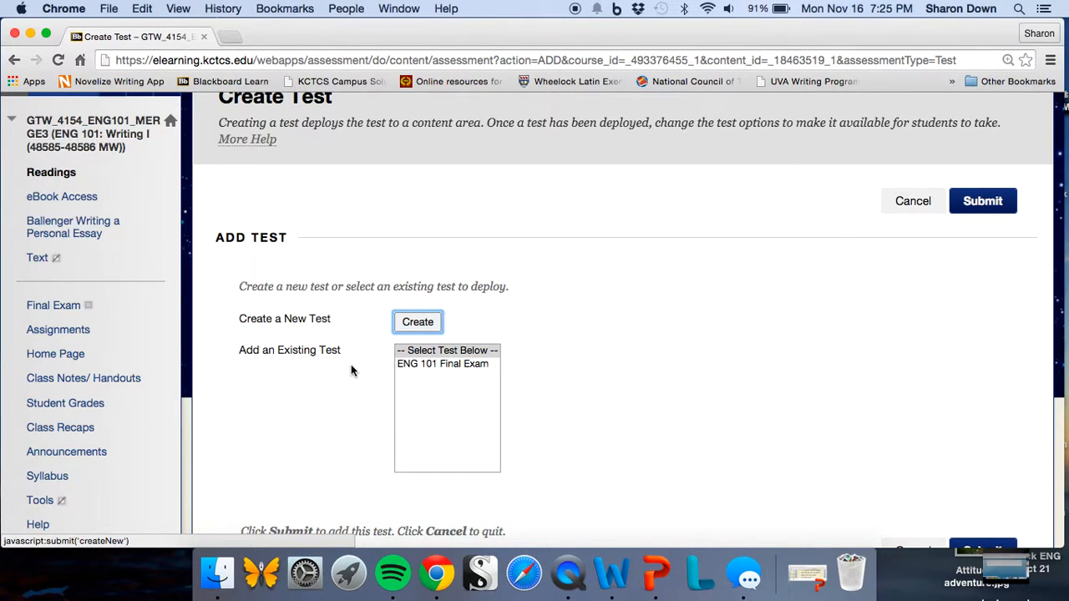
left_click(445, 365)
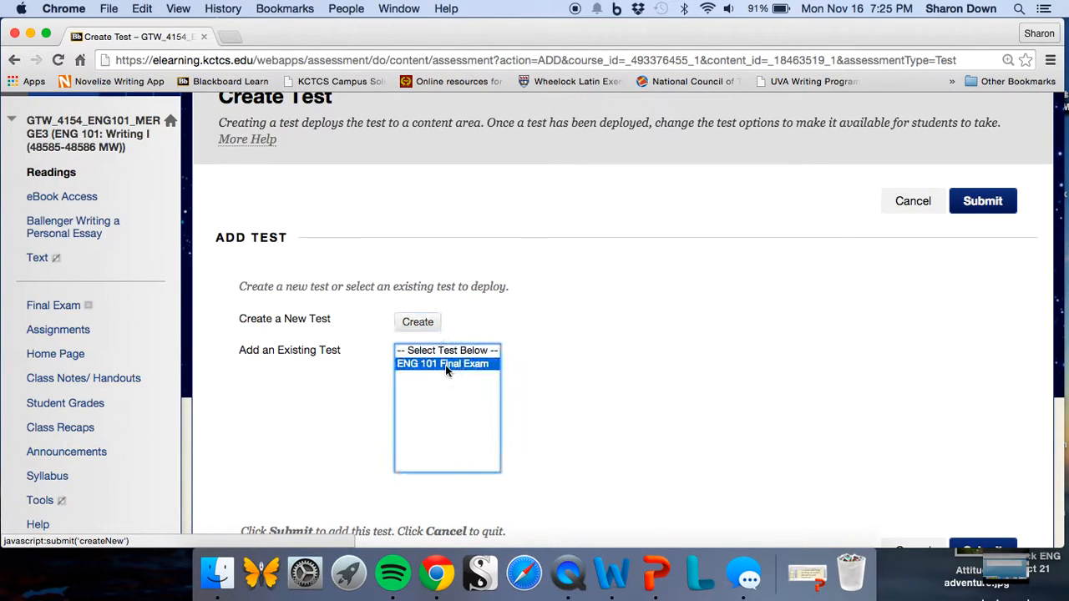
left_click(990, 203)
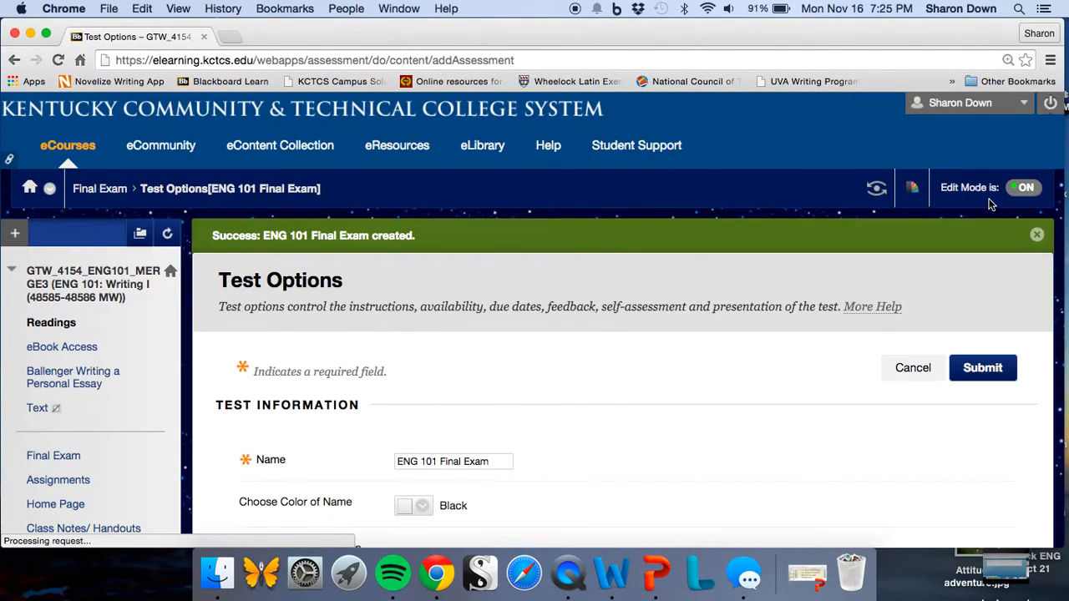
Step: Make the test link available to students in the test availability options
scroll(990, 204, "down", 8)
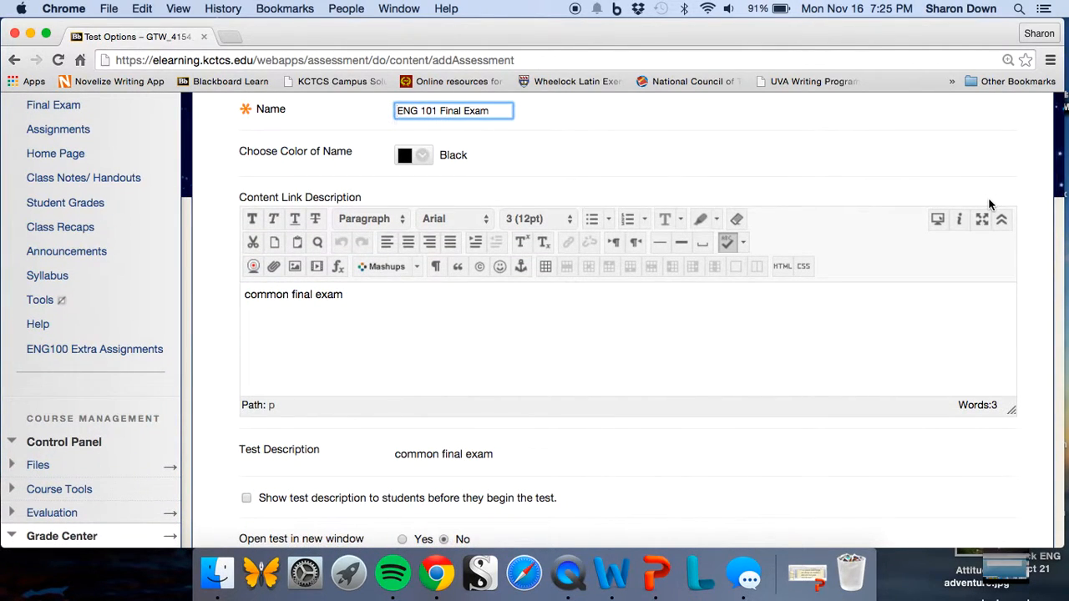
scroll(989, 204, "down", 3)
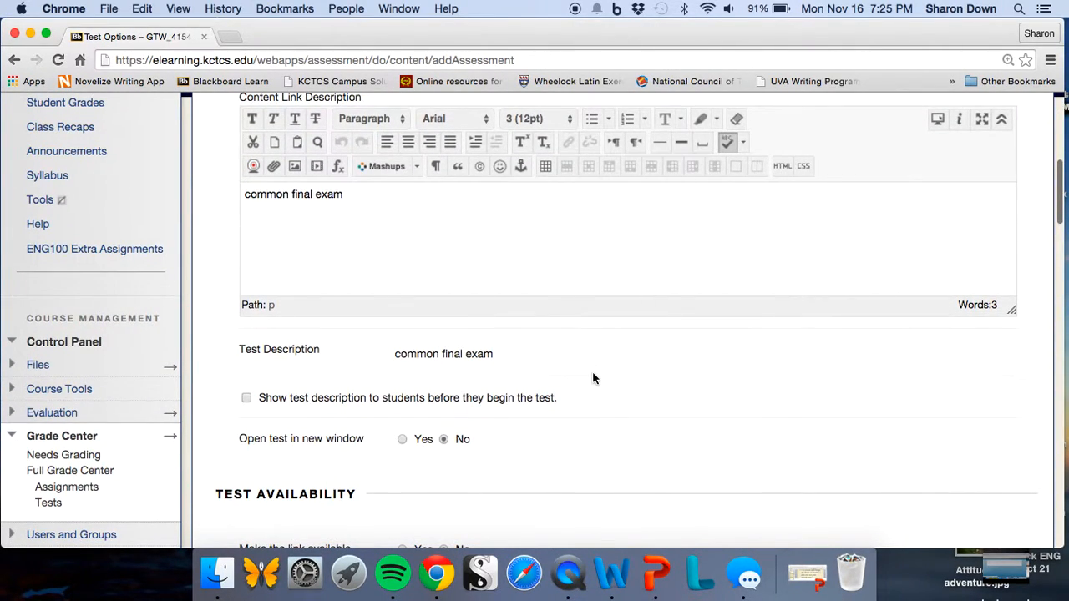
scroll(593, 379, "down", 1)
scroll(593, 379, "down", 4)
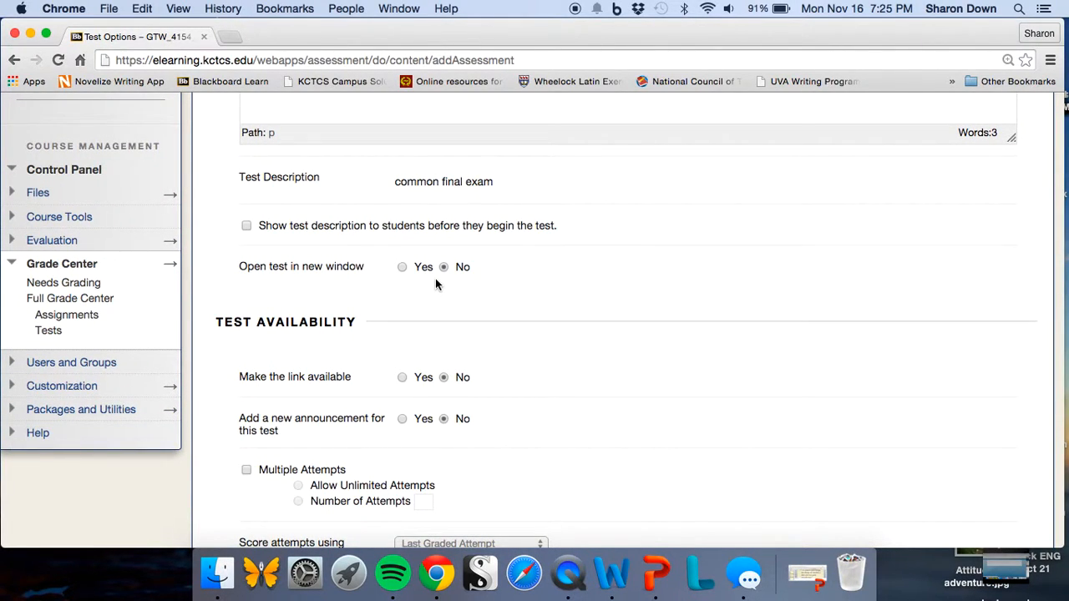
scroll(435, 284, "down", 1)
scroll(435, 284, "down", 1)
scroll(436, 282, "down", 3)
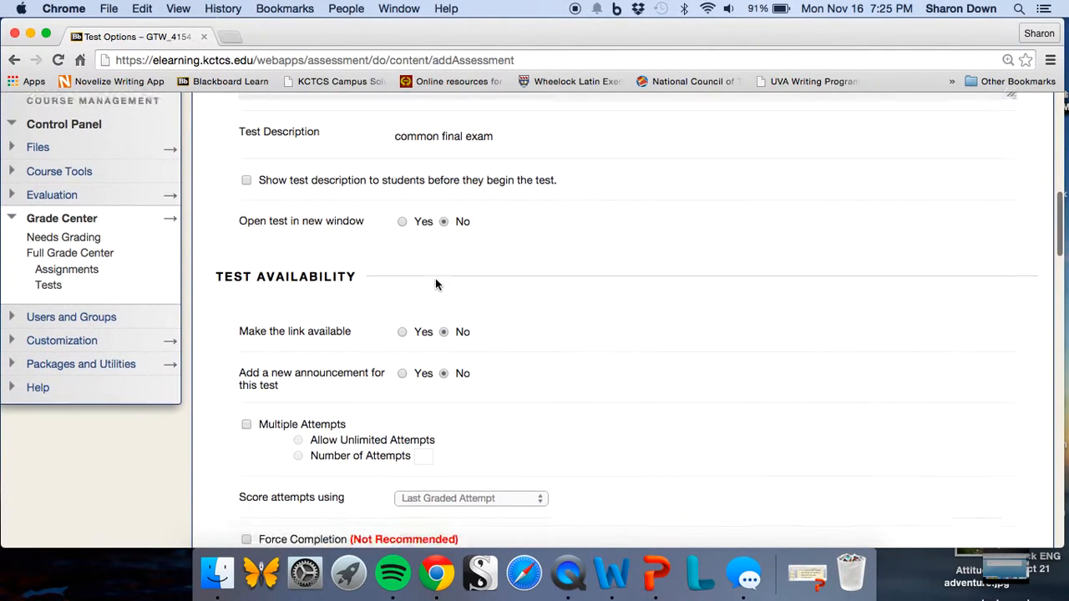
left_click(402, 276)
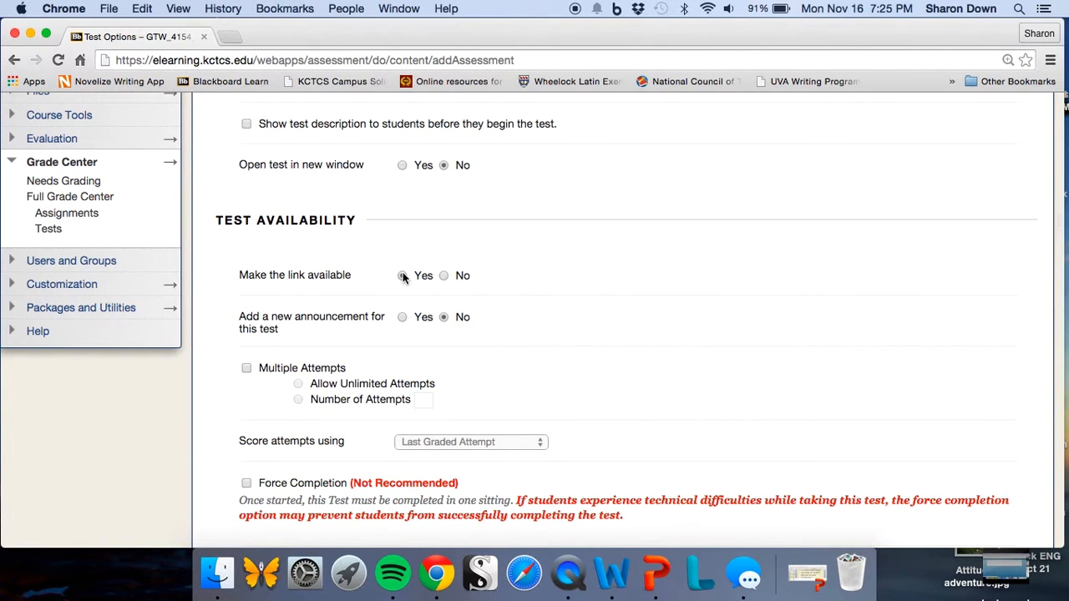
Step: Enable the test timer and set the completion time to 120 minutes
scroll(552, 302, "down", 5)
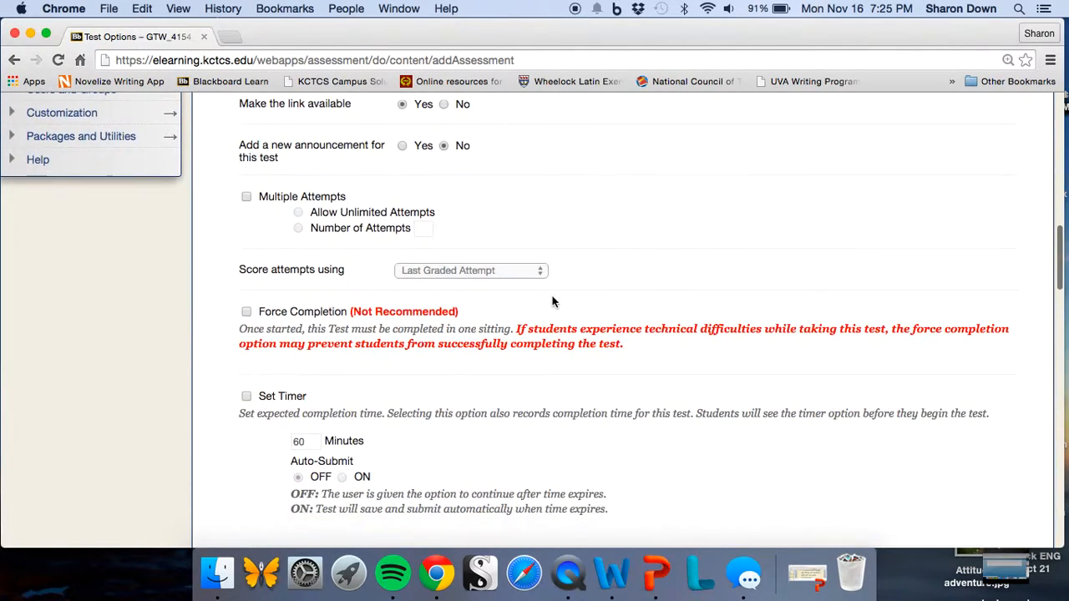
scroll(381, 231, "down", 2)
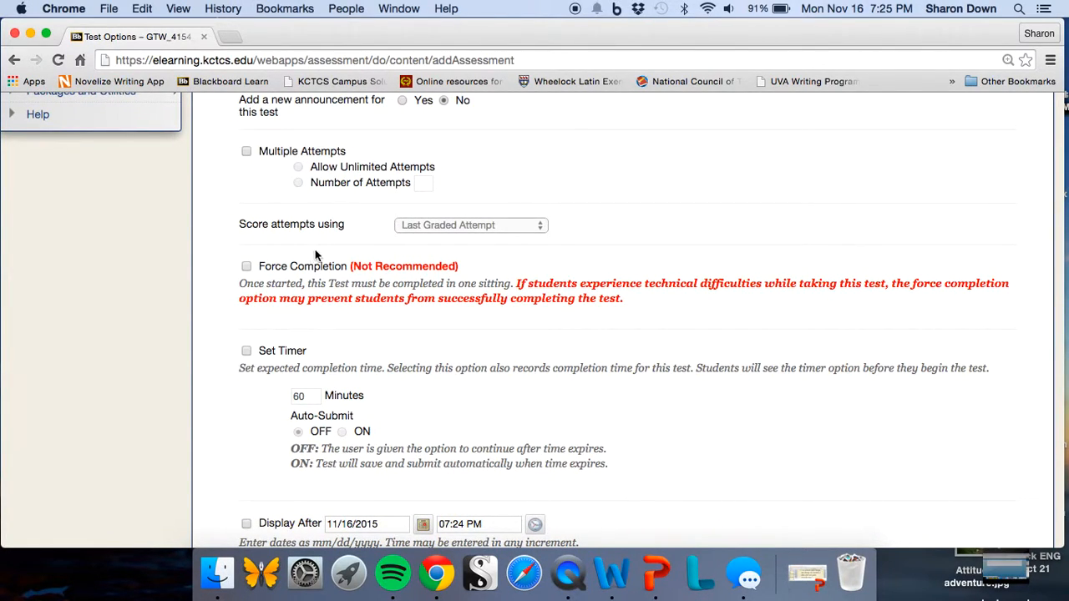
scroll(518, 236, "down", 3)
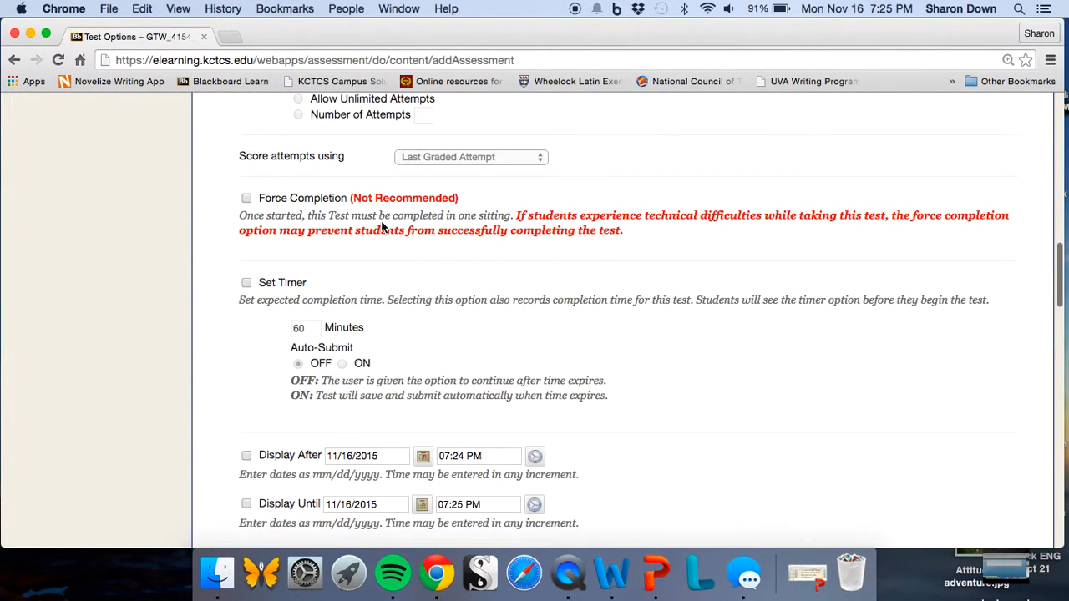
scroll(381, 226, "down", 3)
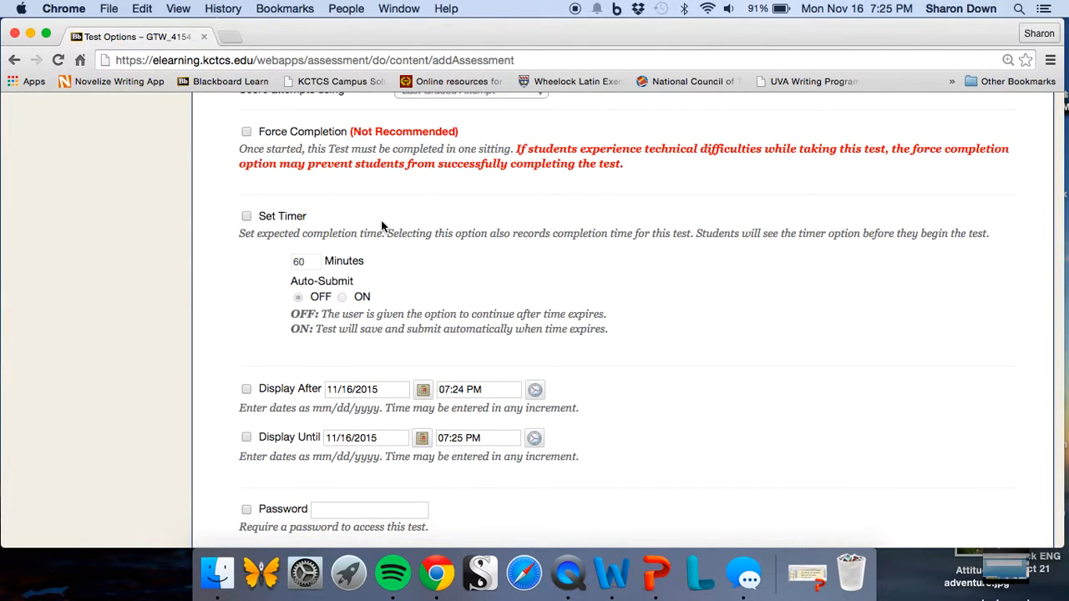
left_click(247, 216)
left_click_drag(309, 261, 290, 262)
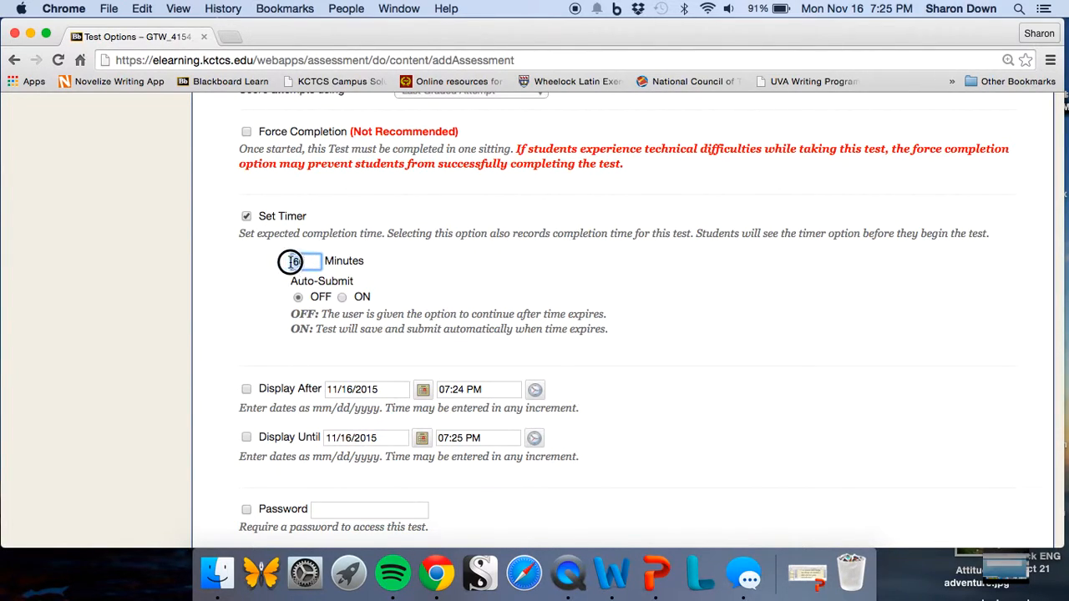
type("120")
left_click(505, 278)
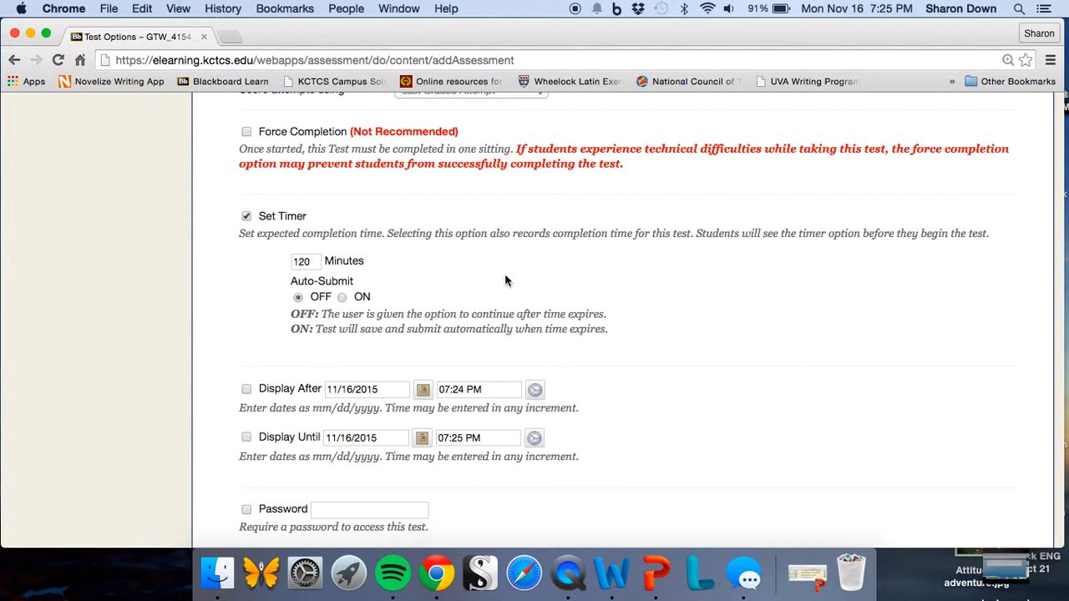
Step: Enable the test's due date and set it to 12/11/2015
scroll(505, 280, "down", 4)
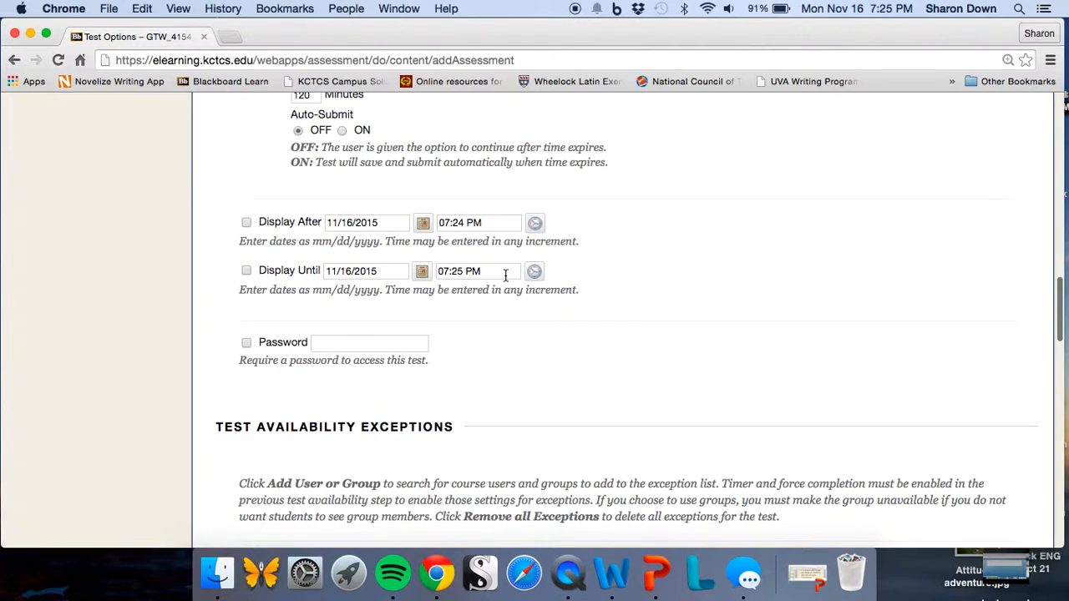
scroll(506, 276, "down", 1)
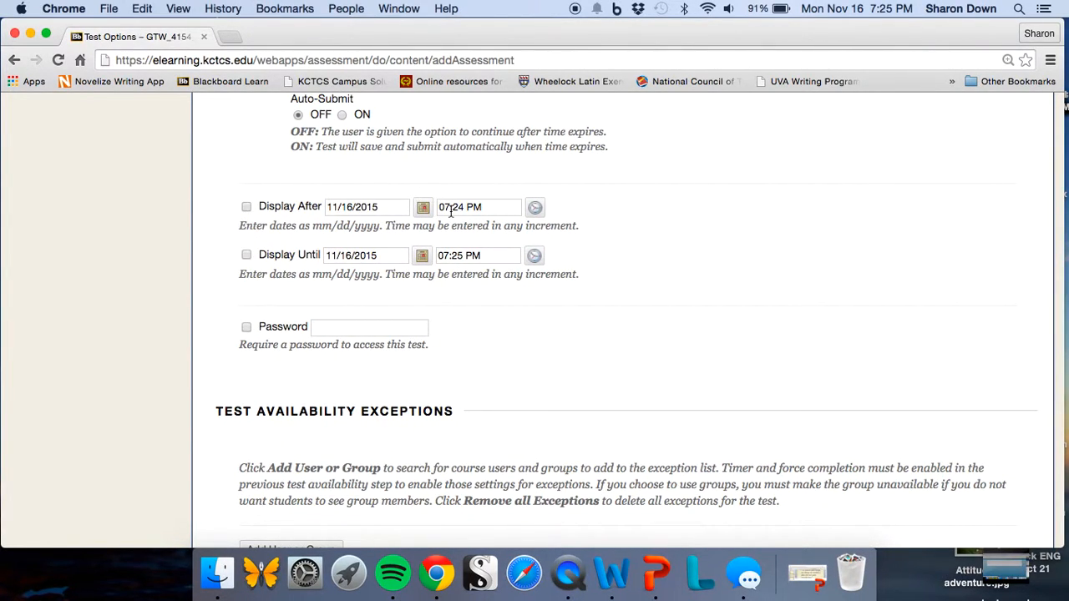
scroll(451, 212, "down", 5)
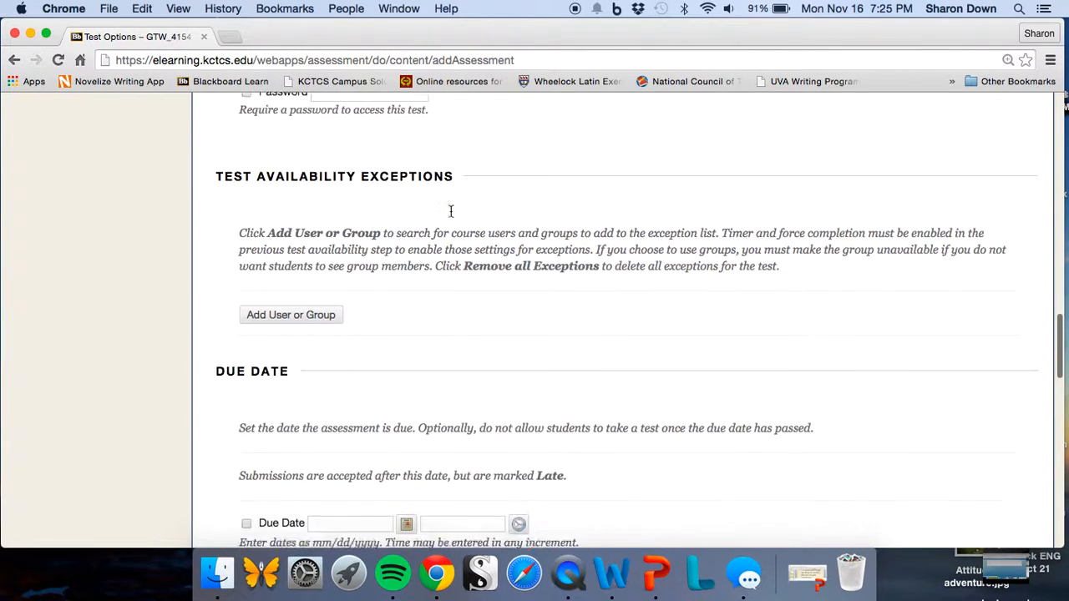
scroll(451, 212, "down", 7)
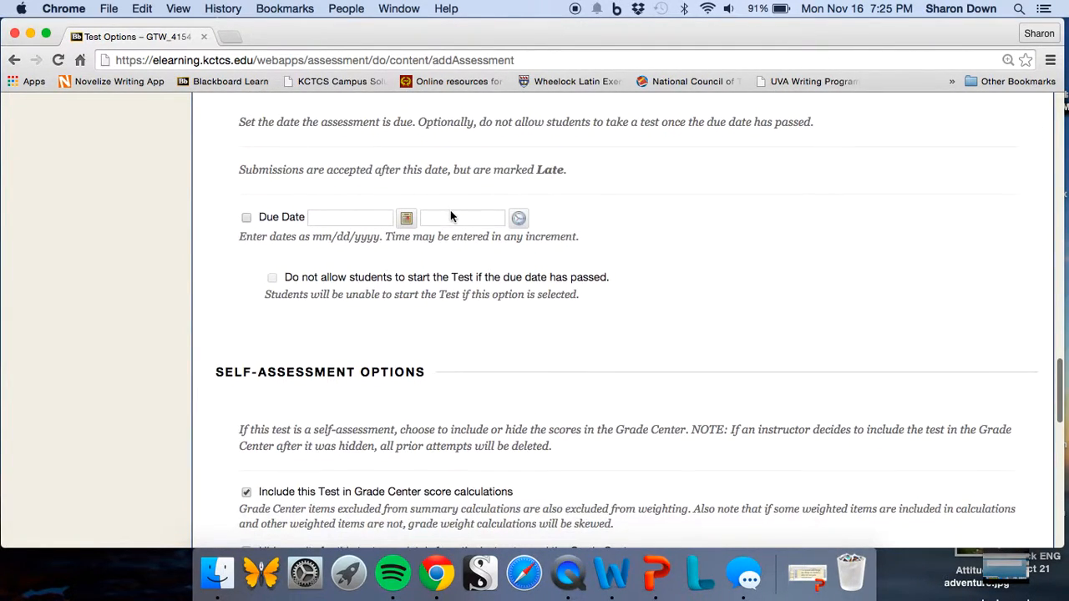
left_click(246, 217)
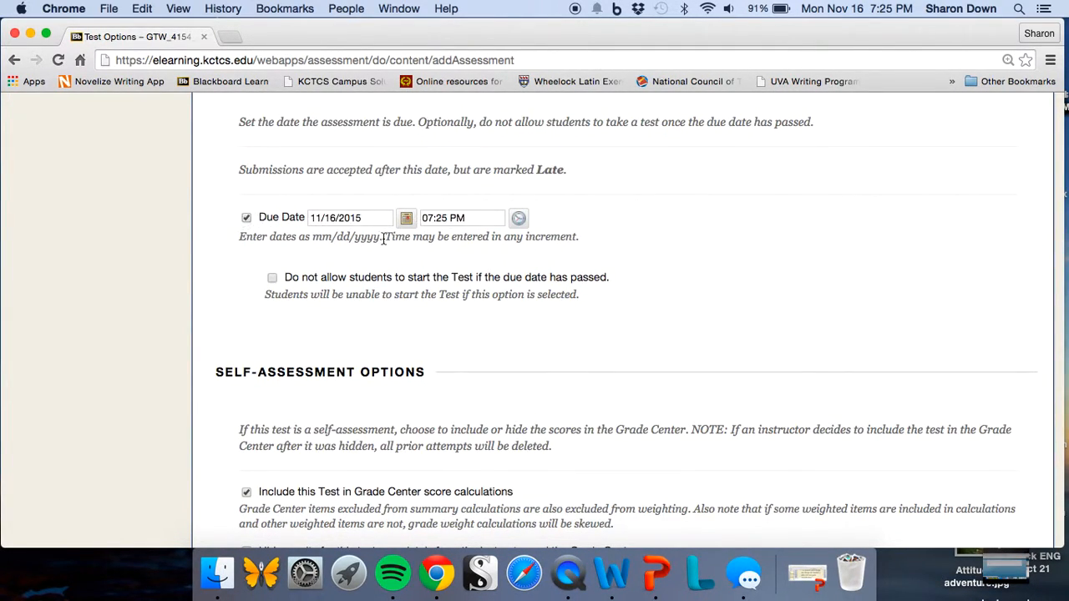
left_click(406, 218)
scroll(518, 176, "up", 2)
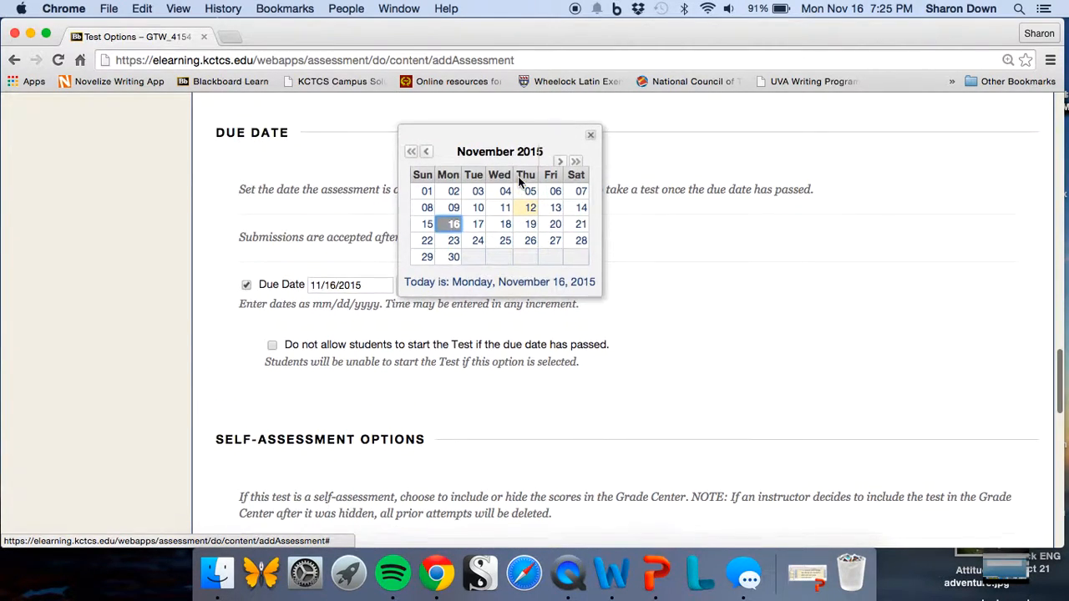
left_click(560, 167)
left_click(552, 215)
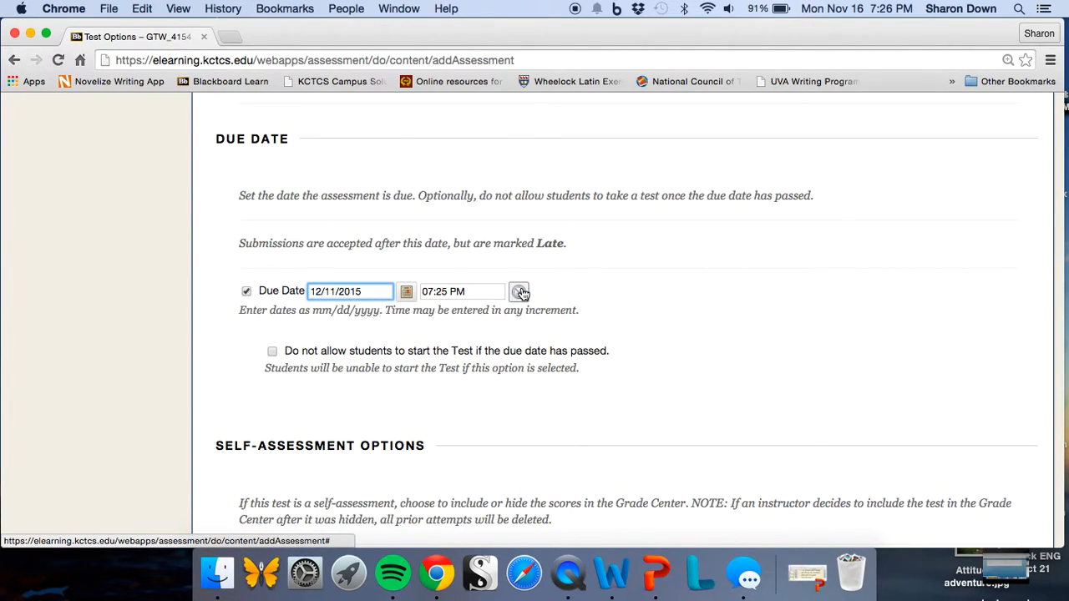
Step: Set the test's due time to 05:00 PM
left_click(519, 292)
scroll(544, 239, "down", 5)
scroll(544, 242, "up", 1)
scroll(544, 243, "up", 1)
scroll(544, 246, "down", 5)
scroll(543, 250, "down", 5)
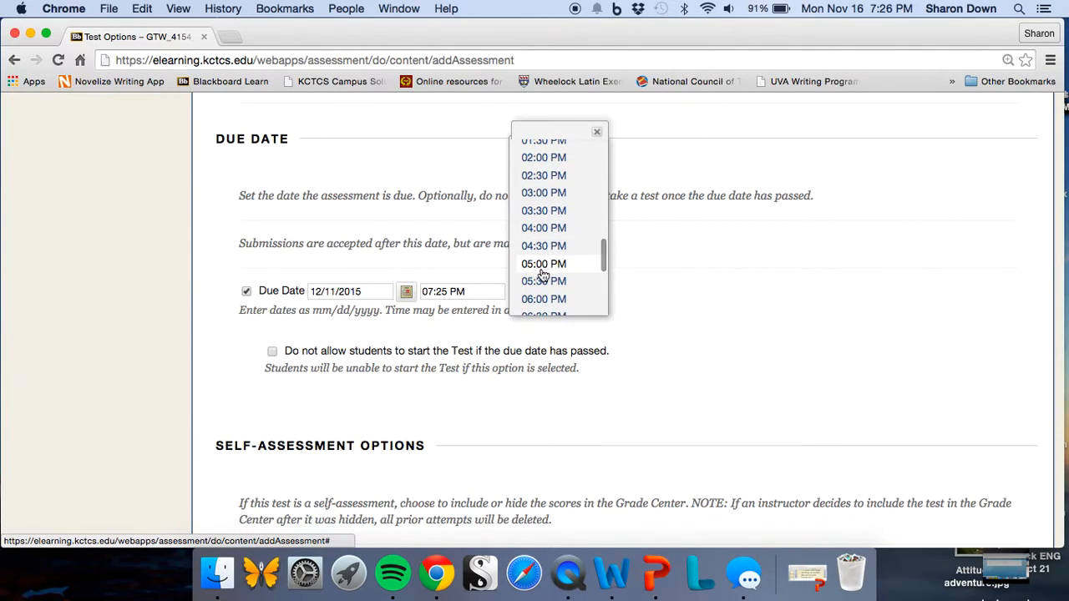
left_click(542, 263)
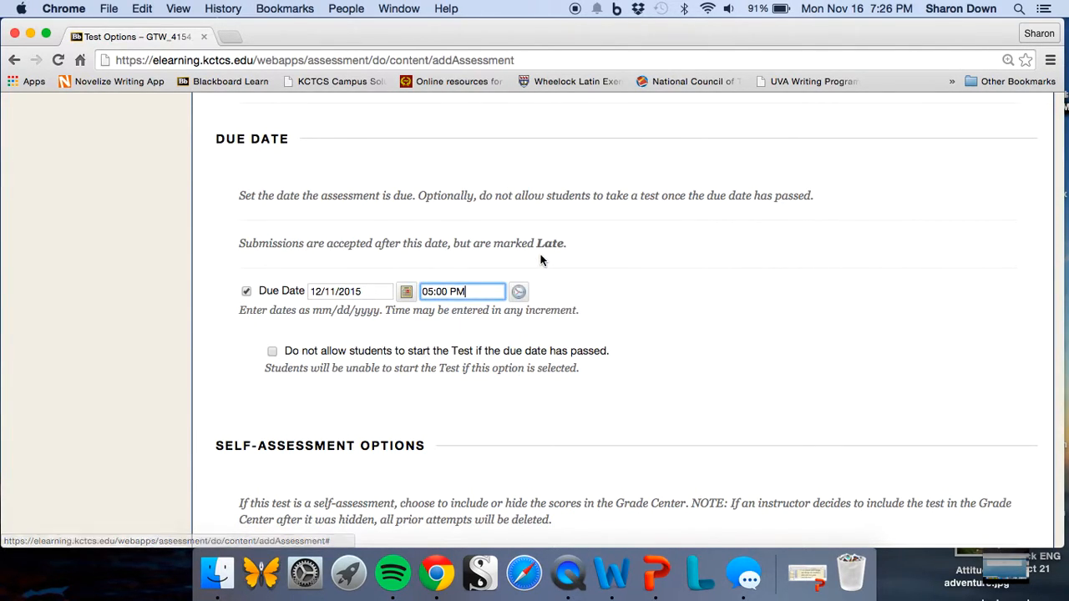
Step: Block students from starting the test once the due date has passed, and check the self-assessment options
left_click(272, 352)
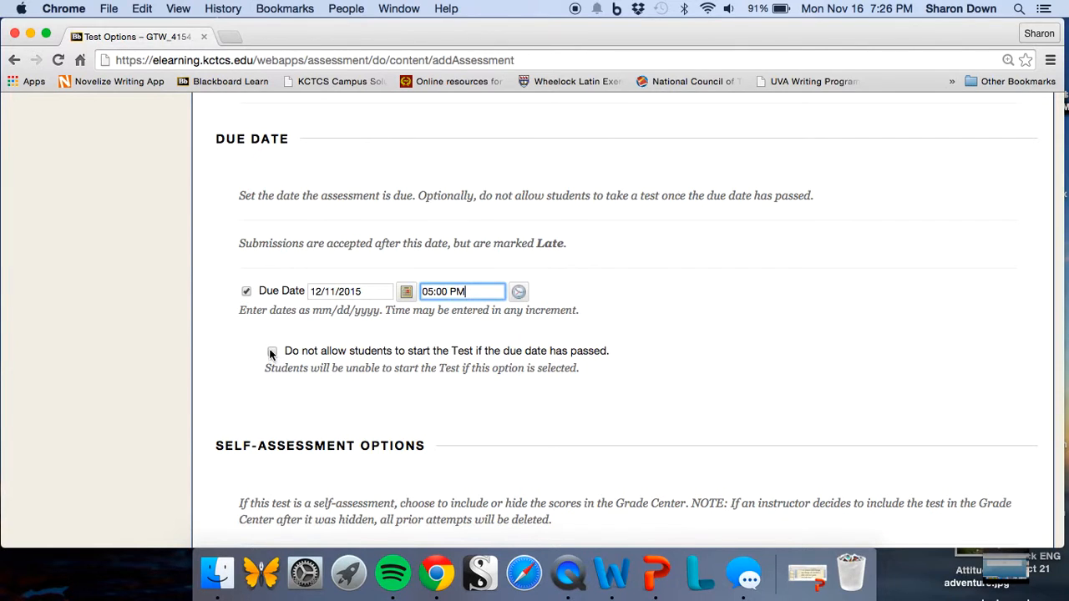
scroll(271, 355, "down", 5)
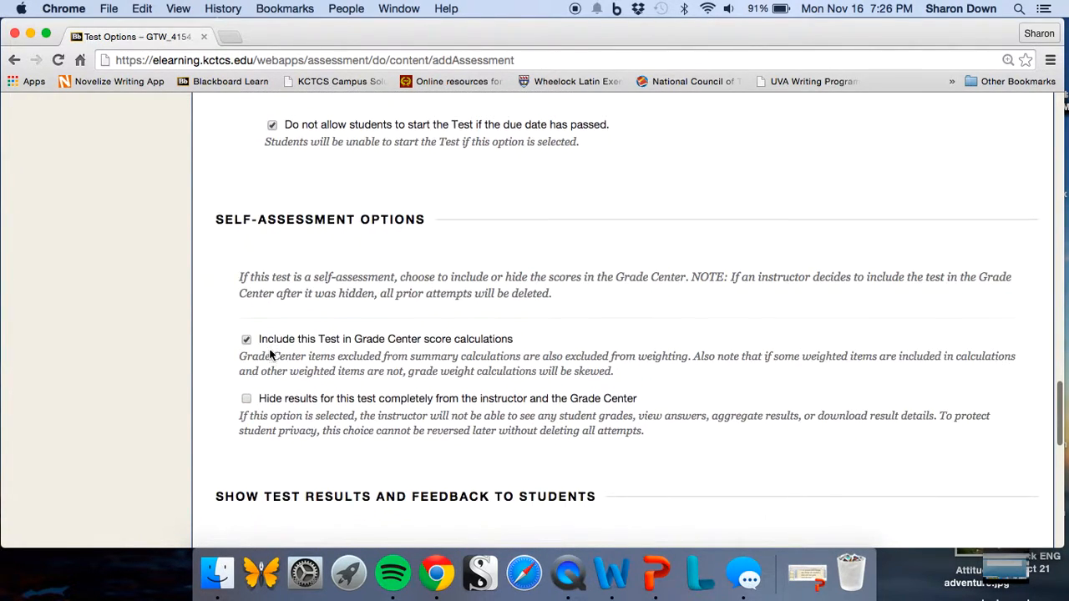
scroll(412, 315, "down", 3)
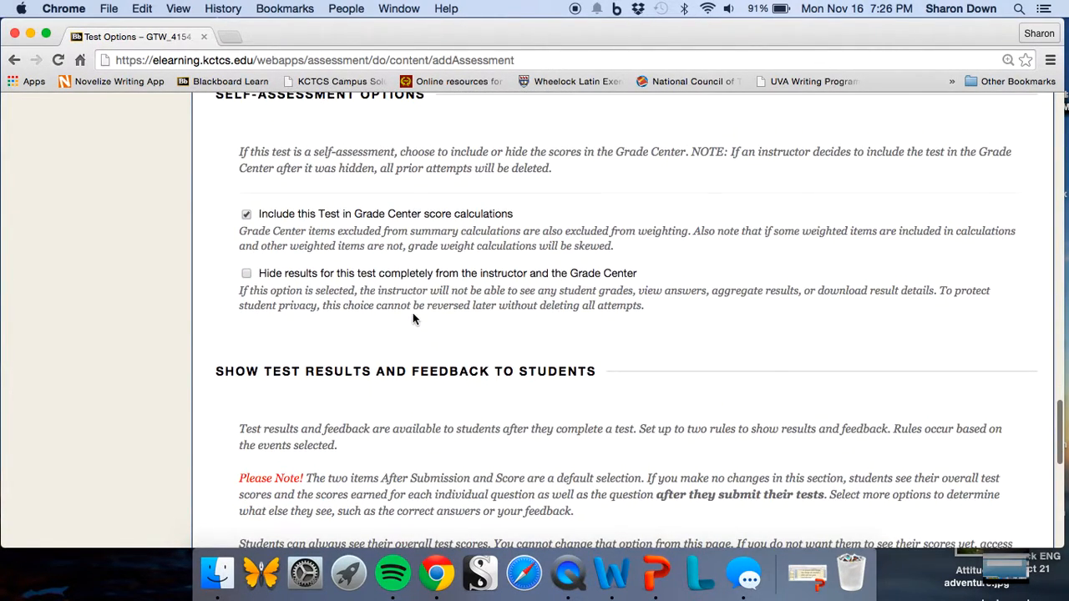
scroll(354, 241, "up", 2)
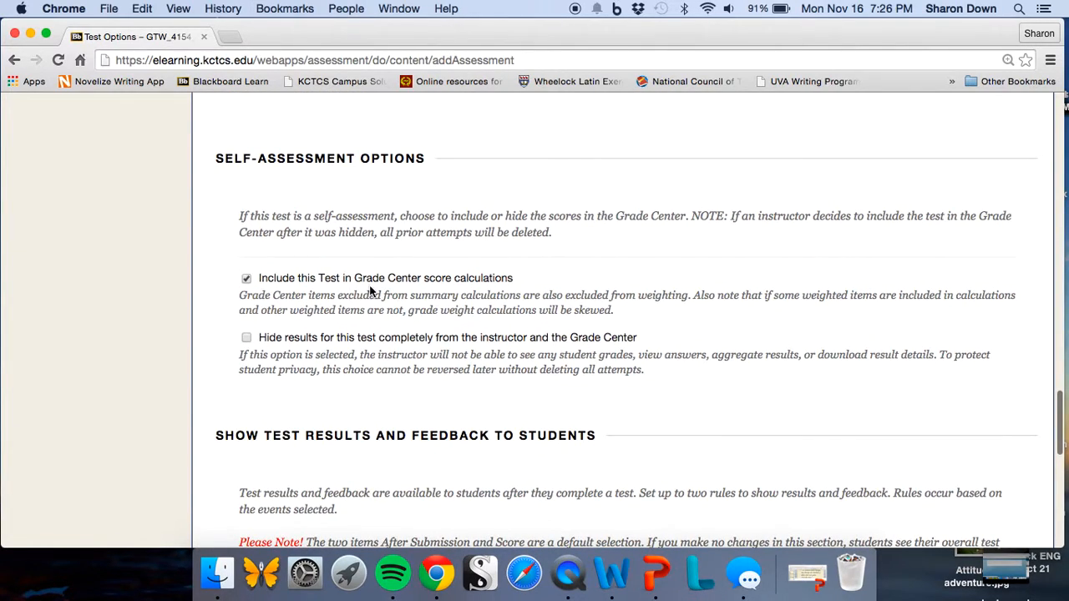
Step: Set the second rule for showing test results and feedback to After Attempts are graded
scroll(414, 266, "down", 5)
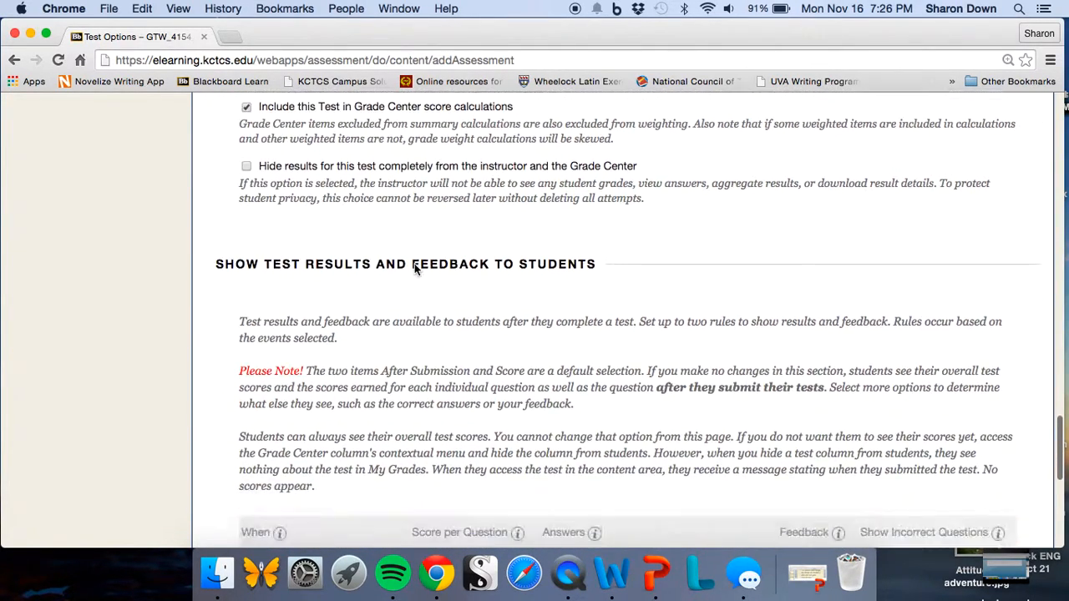
scroll(415, 263, "down", 1)
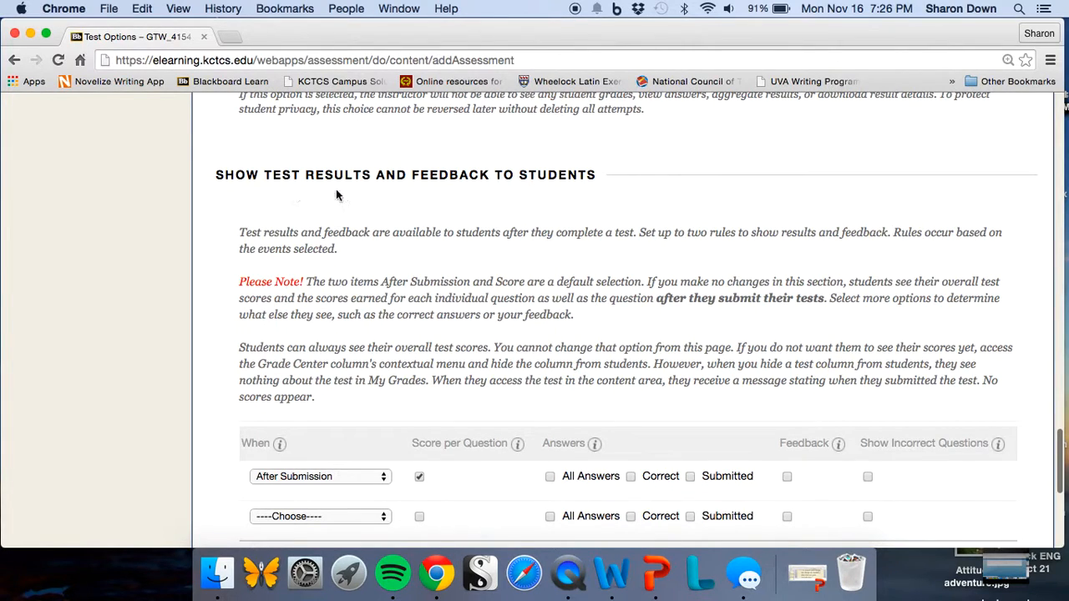
scroll(398, 196, "down", 4)
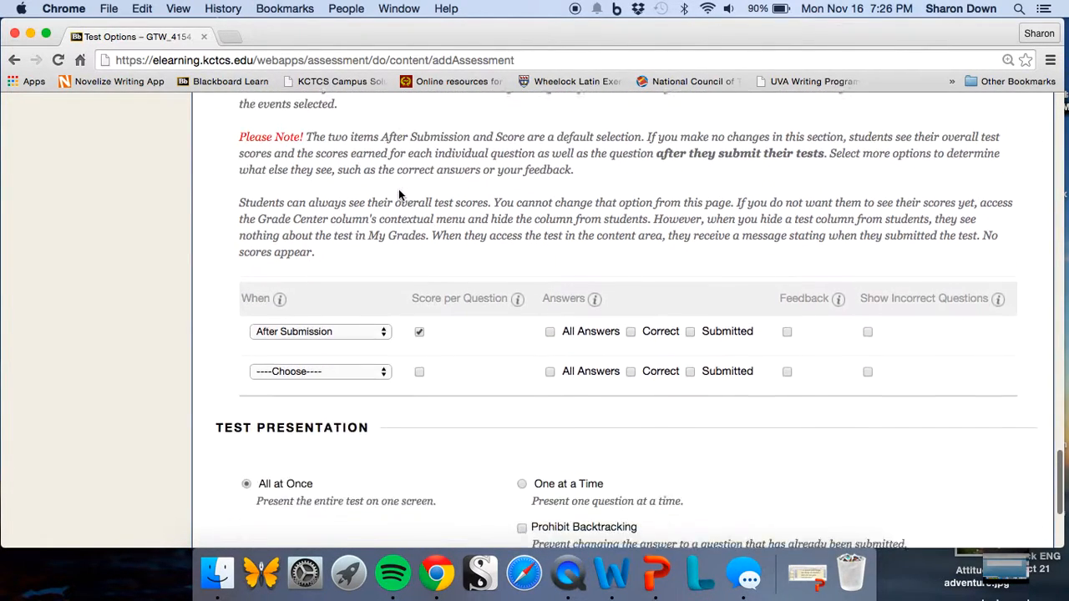
scroll(399, 195, "down", 3)
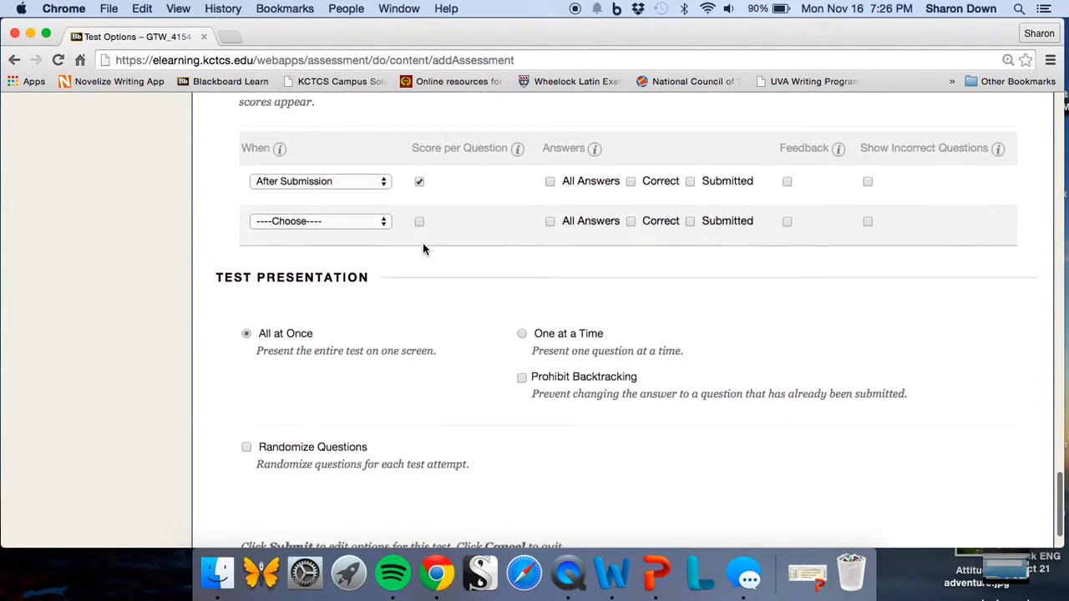
scroll(423, 244, "down", 1)
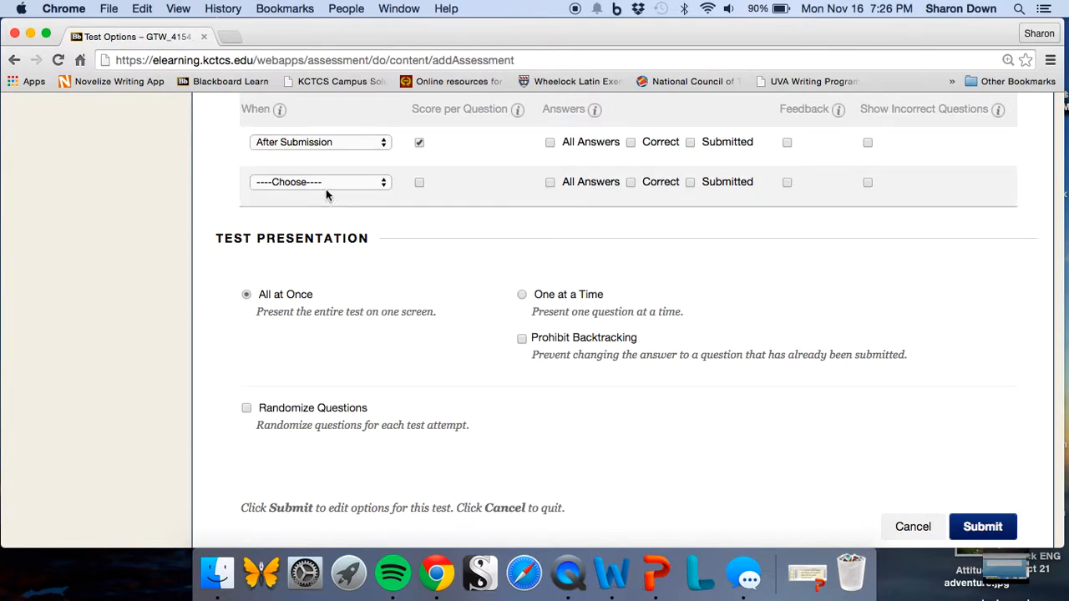
left_click(382, 184)
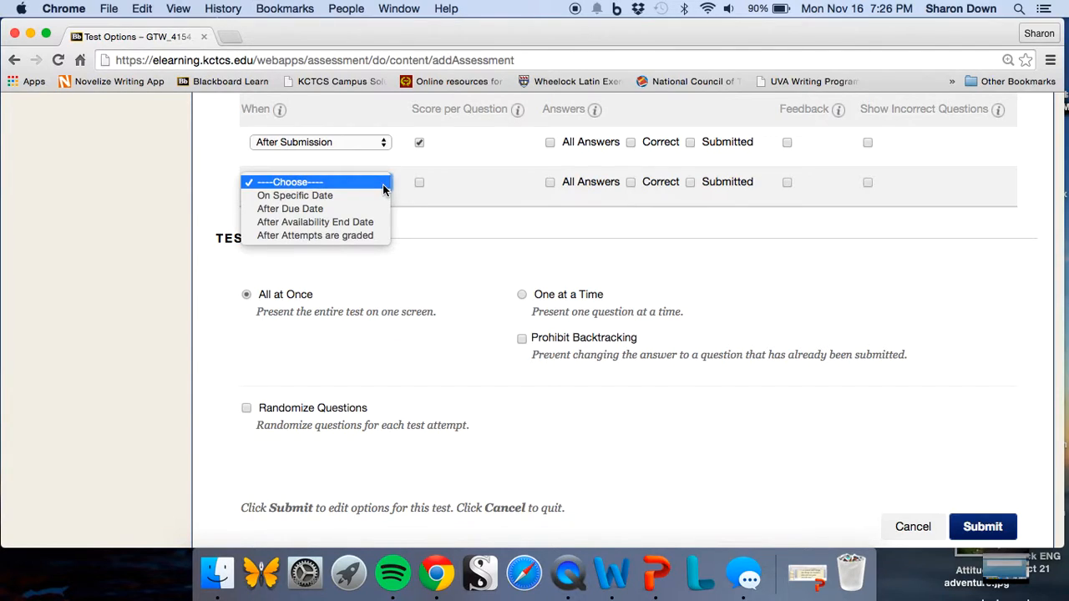
left_click(345, 234)
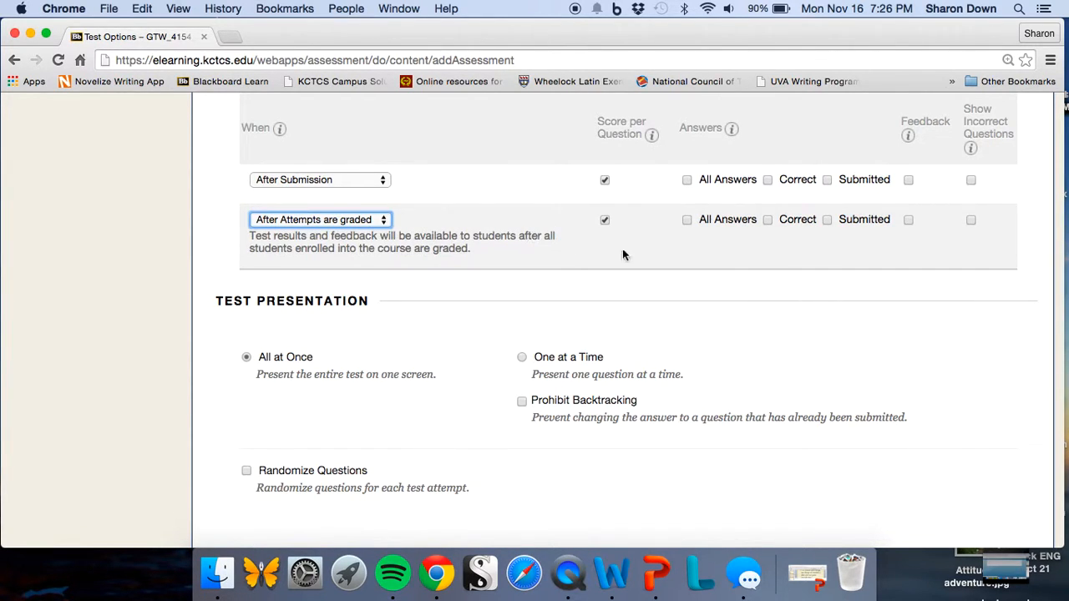
Step: For the After Attempts are graded rule, enable All Answers, Correct, Submitted, Feedback and Show Incorrect Questions
left_click(686, 220)
left_click(768, 221)
left_click(827, 219)
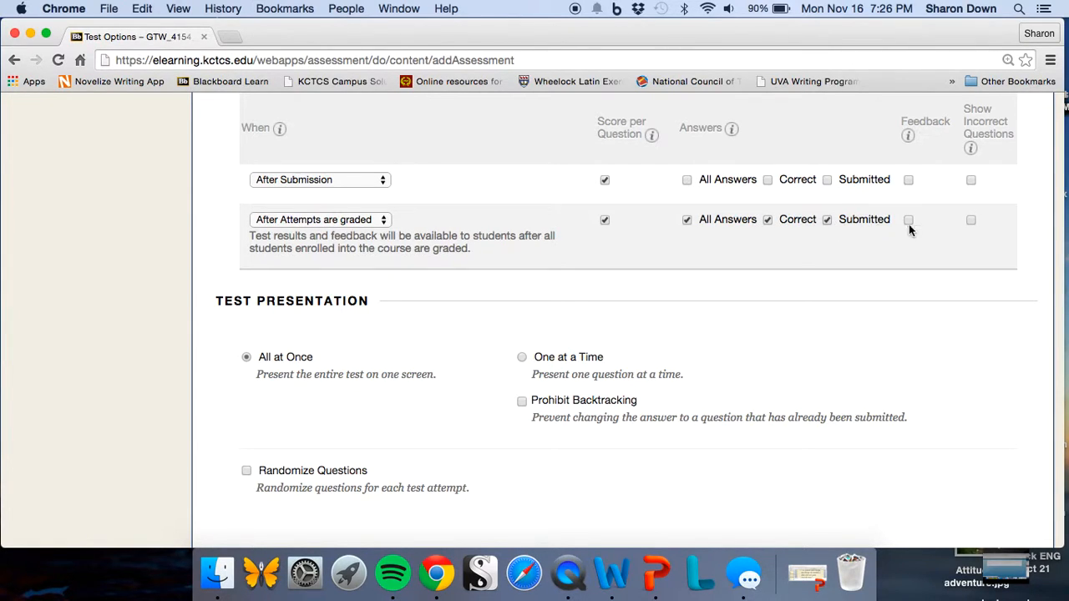
left_click(908, 220)
left_click(971, 221)
Step: Set the test presentation to One at a Time with randomized questions, and submit the test options
scroll(916, 245, "down", 1)
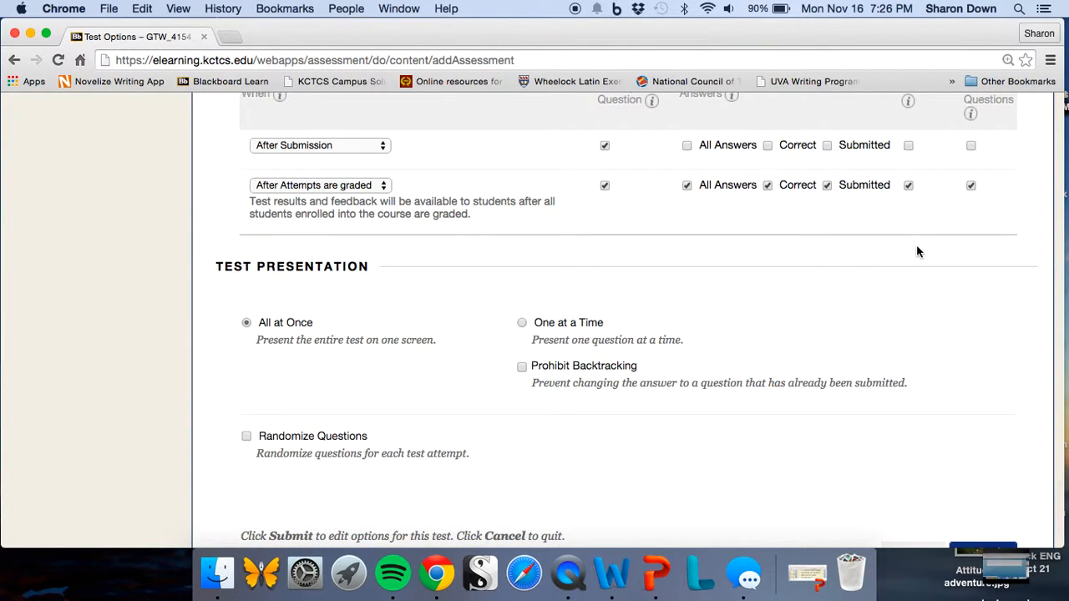
scroll(916, 252, "down", 2)
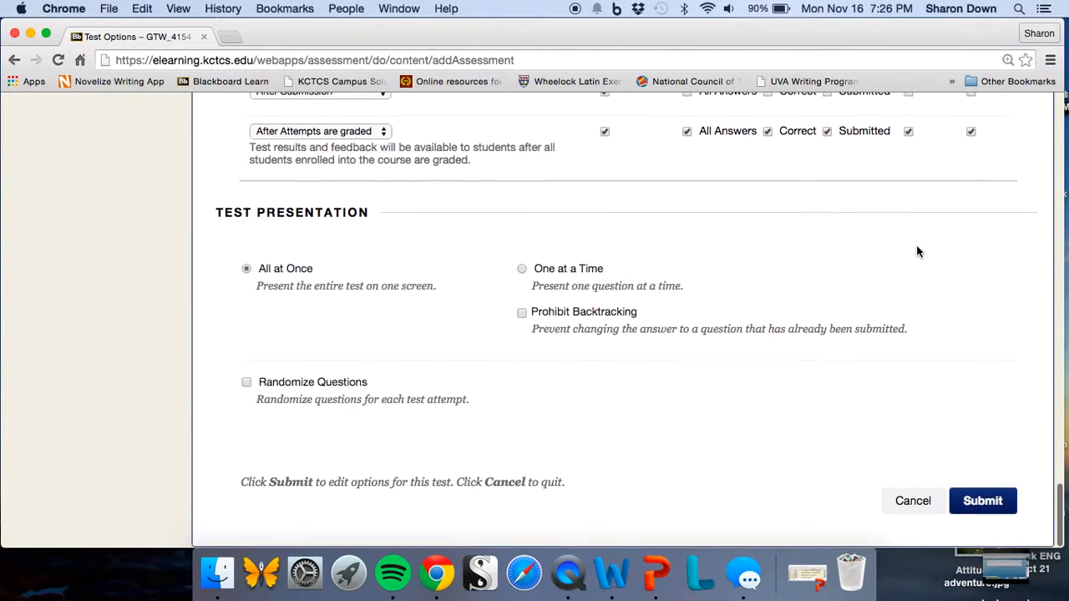
left_click(521, 269)
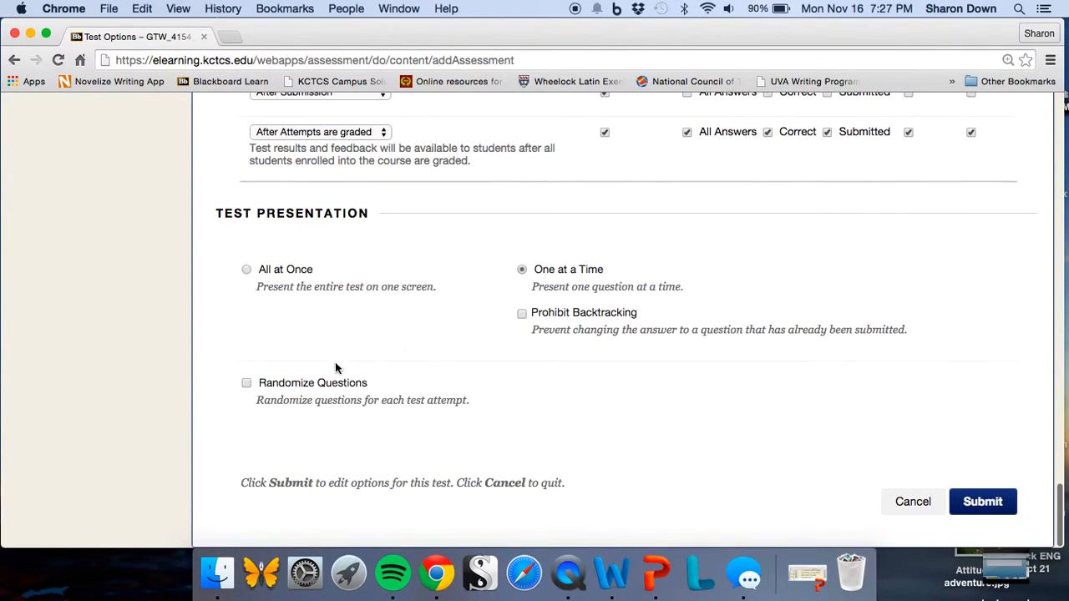
left_click(247, 383)
left_click(988, 505)
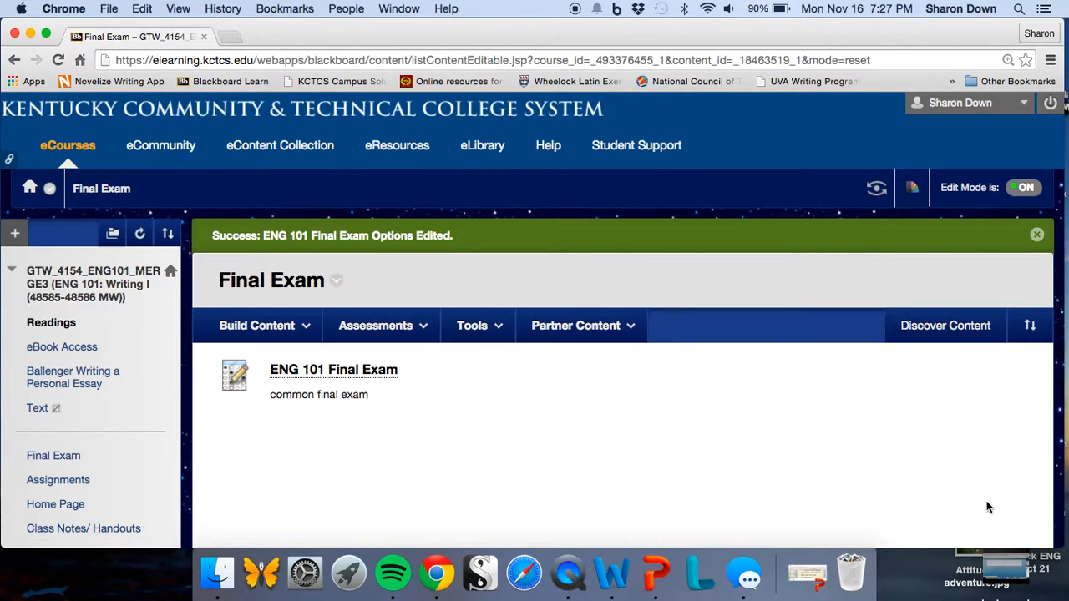
Step: Open the course's Text content area and look through the Exam instructions item
left_click(376, 326)
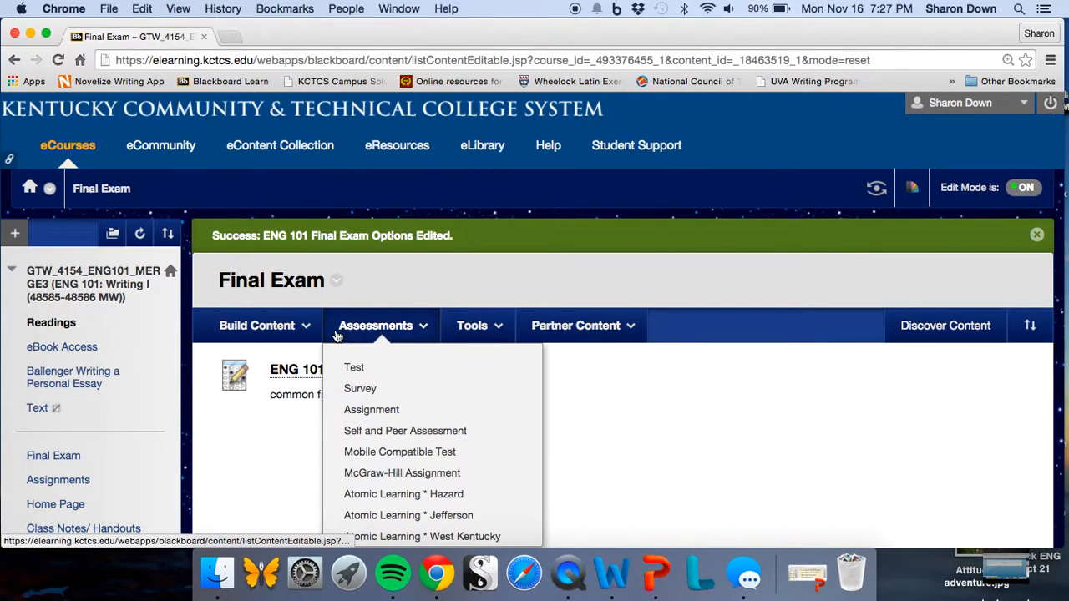
left_click(37, 411)
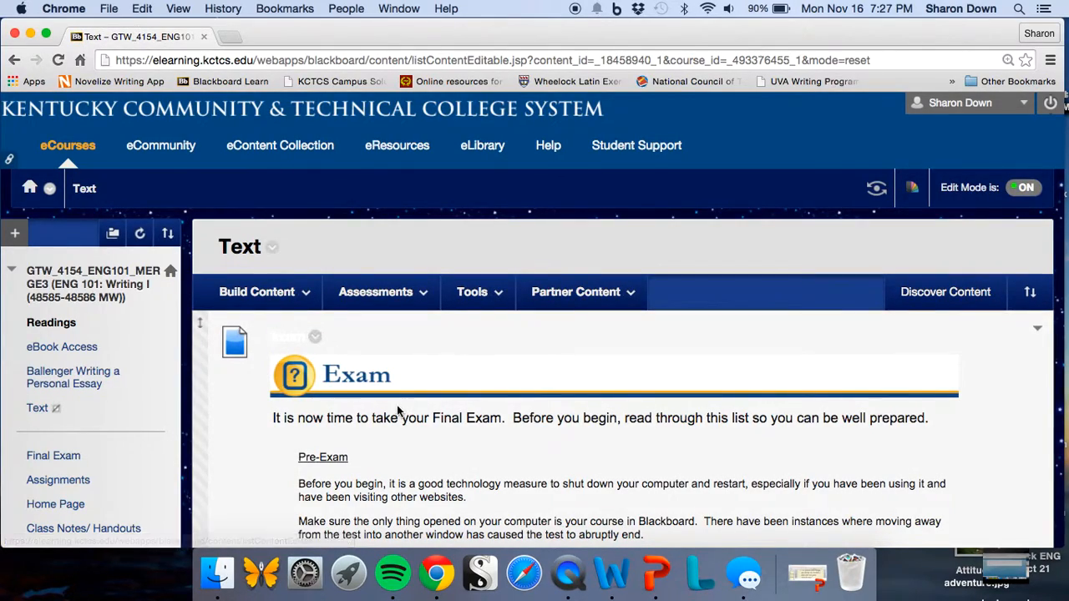
scroll(397, 410, "down", 5)
scroll(397, 408, "down", 3)
scroll(397, 407, "up", 6)
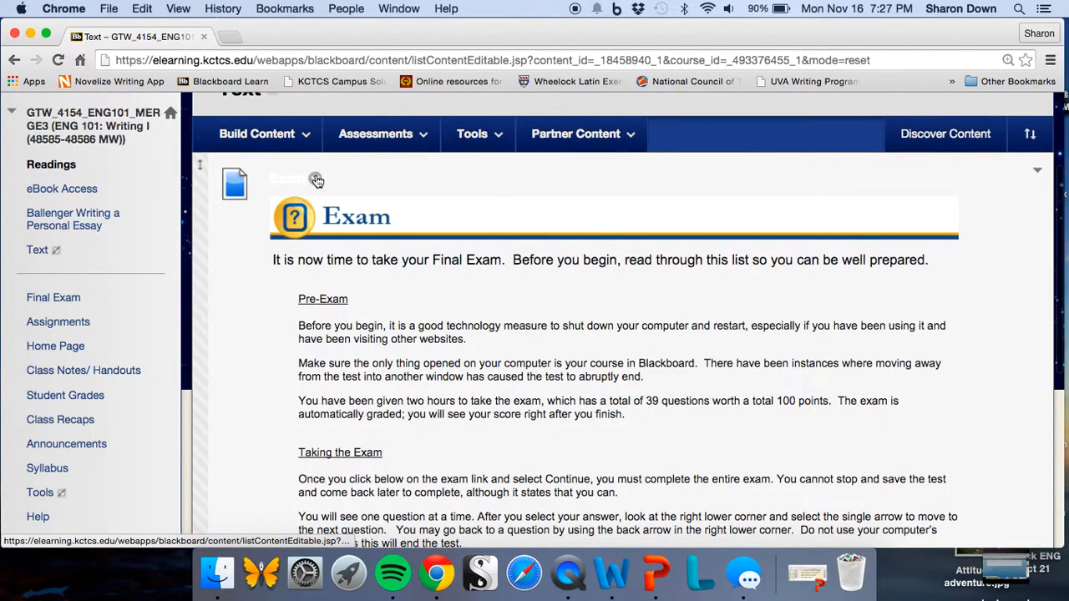
Step: Copy the Exam instructions item into the Final Exam folder of the same course
left_click(315, 178)
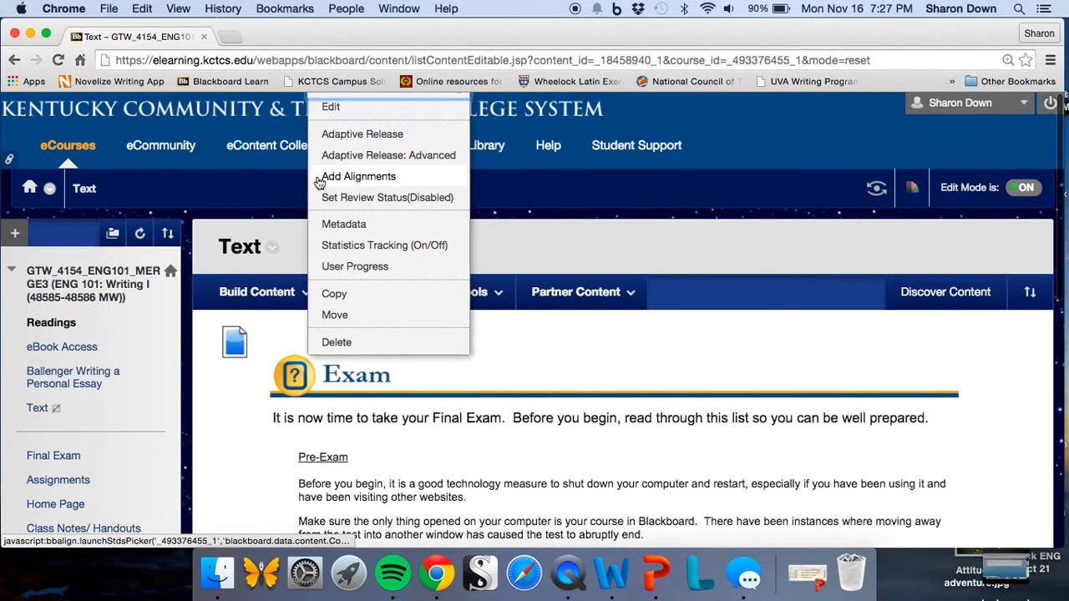
left_click(333, 294)
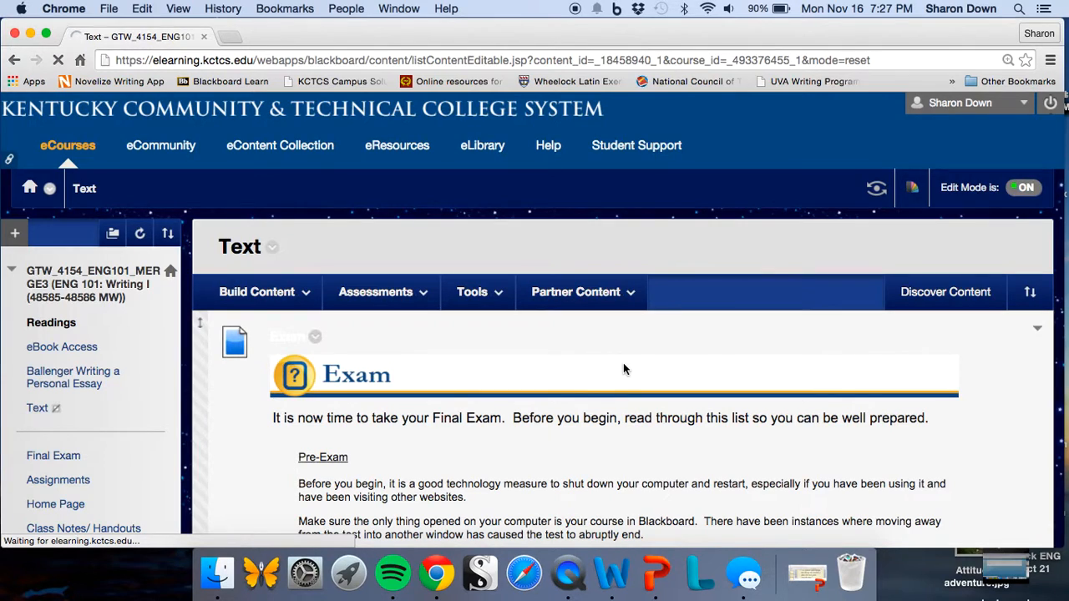
scroll(623, 368, "down", 5)
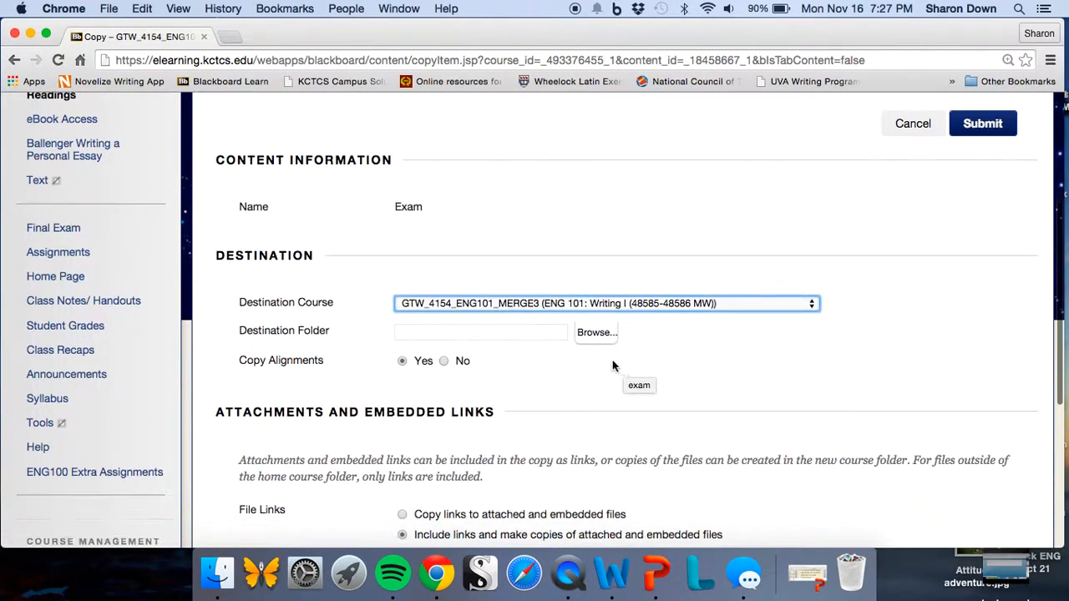
left_click(593, 333)
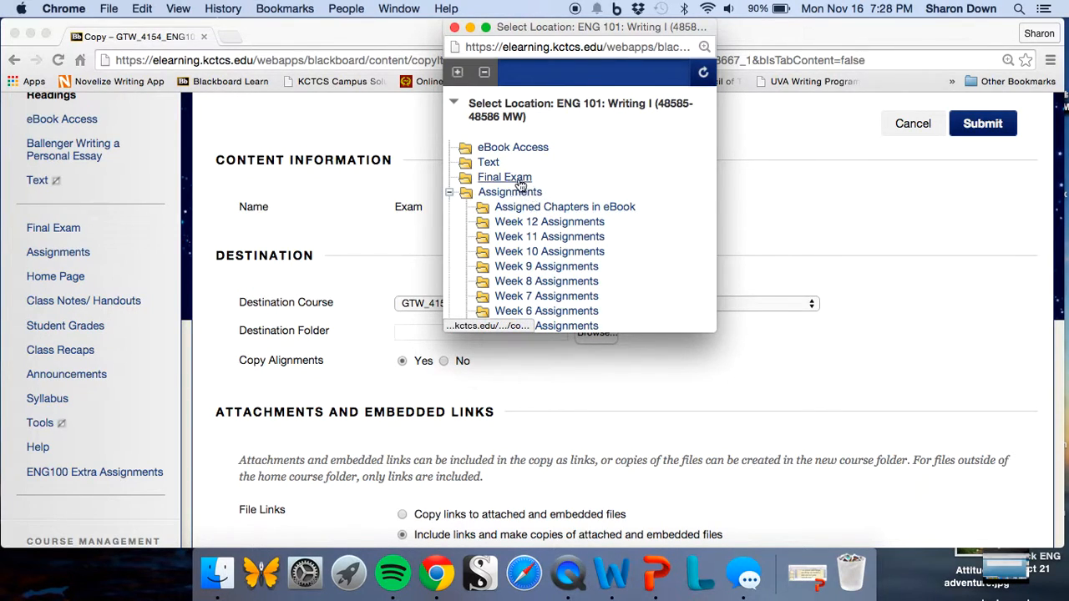
left_click(518, 178)
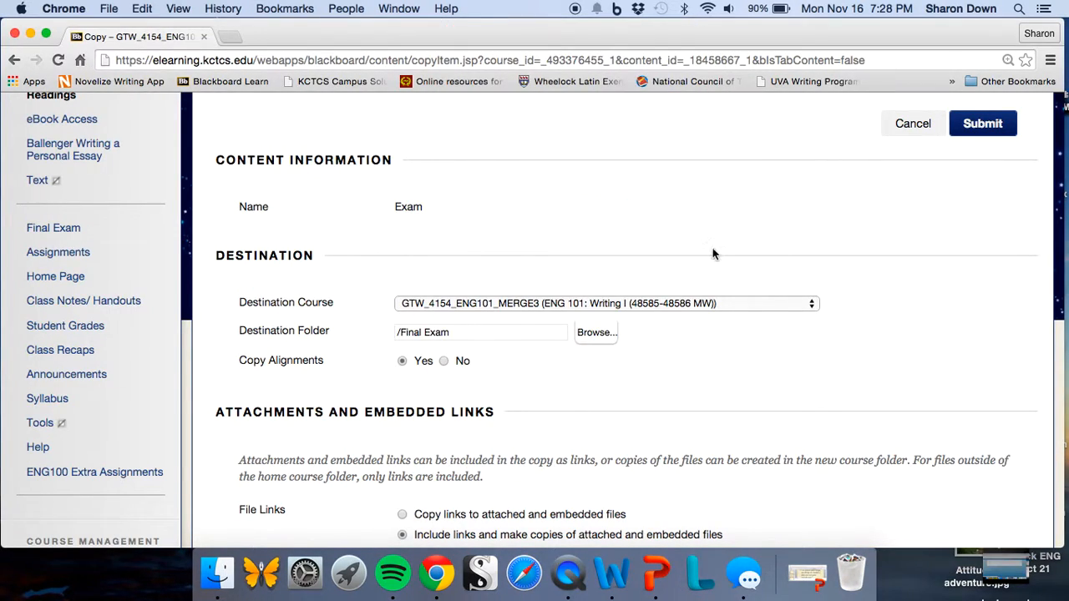
left_click(990, 131)
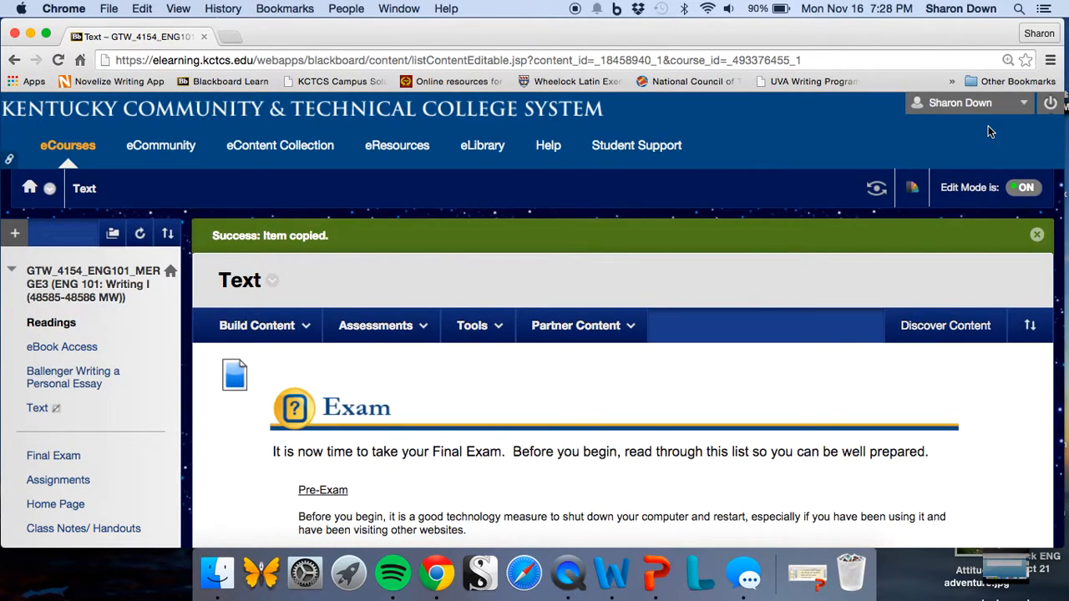
Step: In the Final Exam content area, reorder the items so ENG 101 Final Exam comes below the Exam instructions, and check the page
left_click(54, 459)
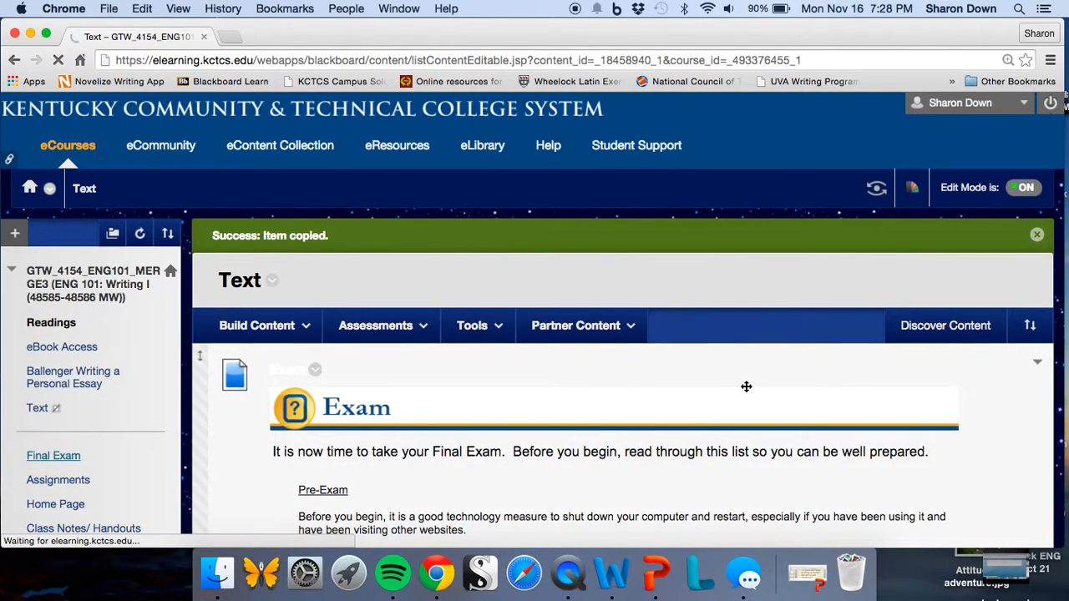
scroll(746, 386, "down", 2)
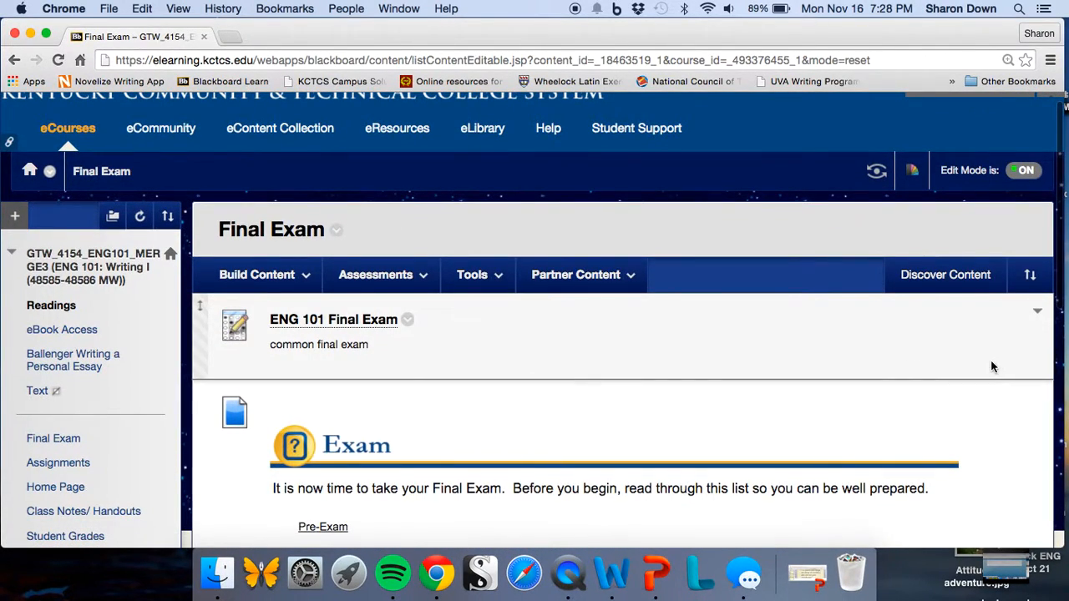
left_click(1034, 279)
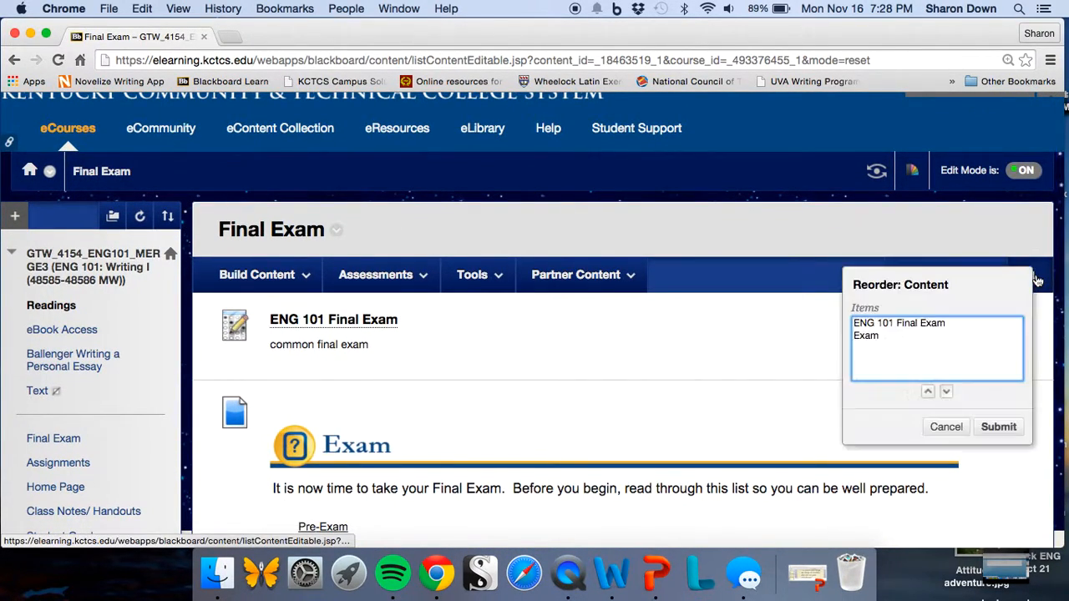
left_click(901, 322)
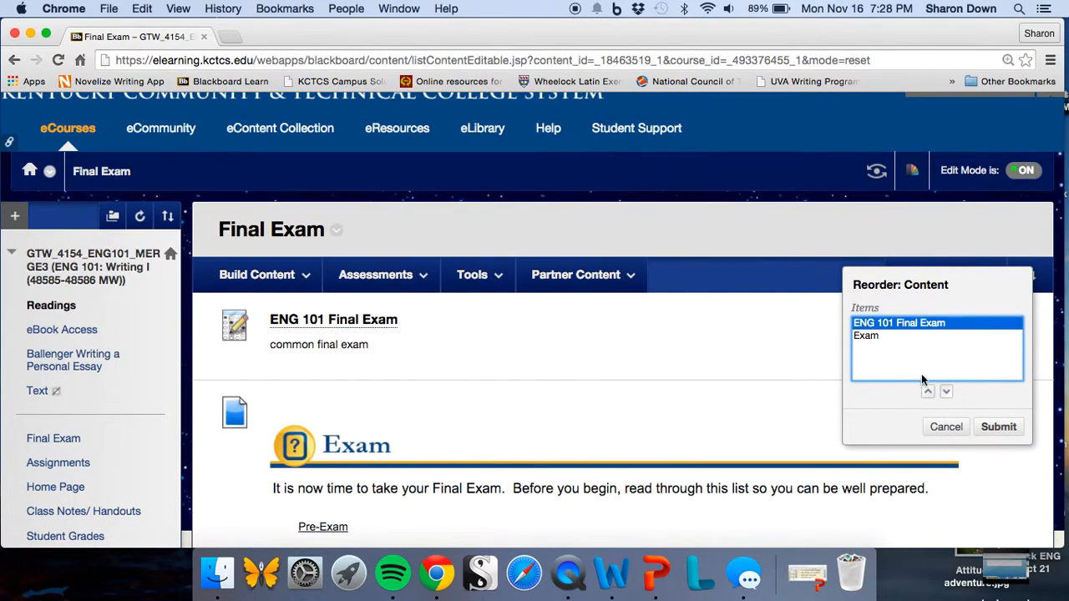
left_click(948, 392)
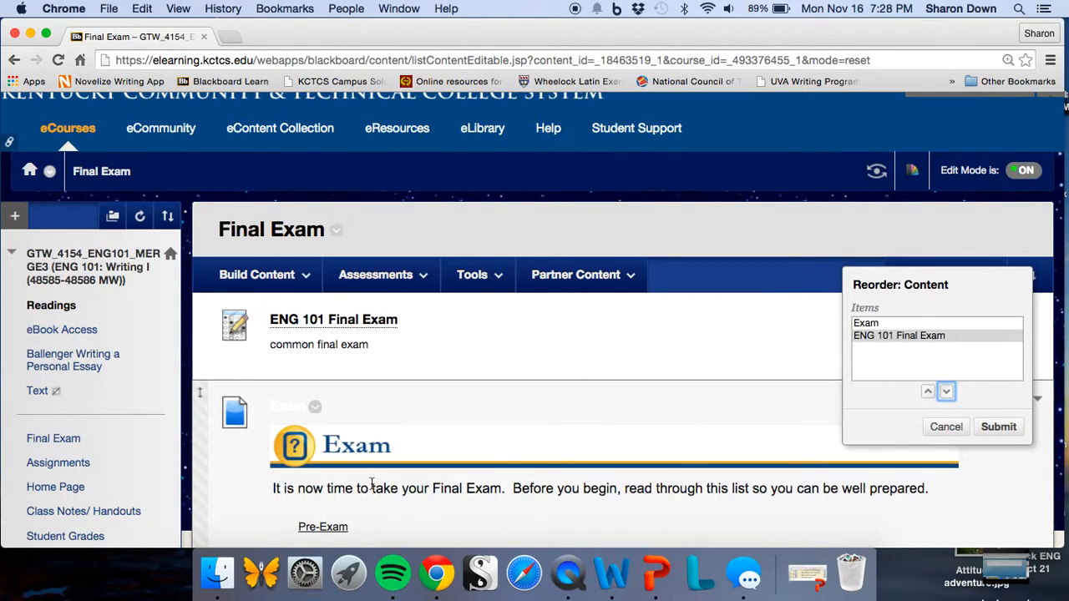
left_click(1000, 427)
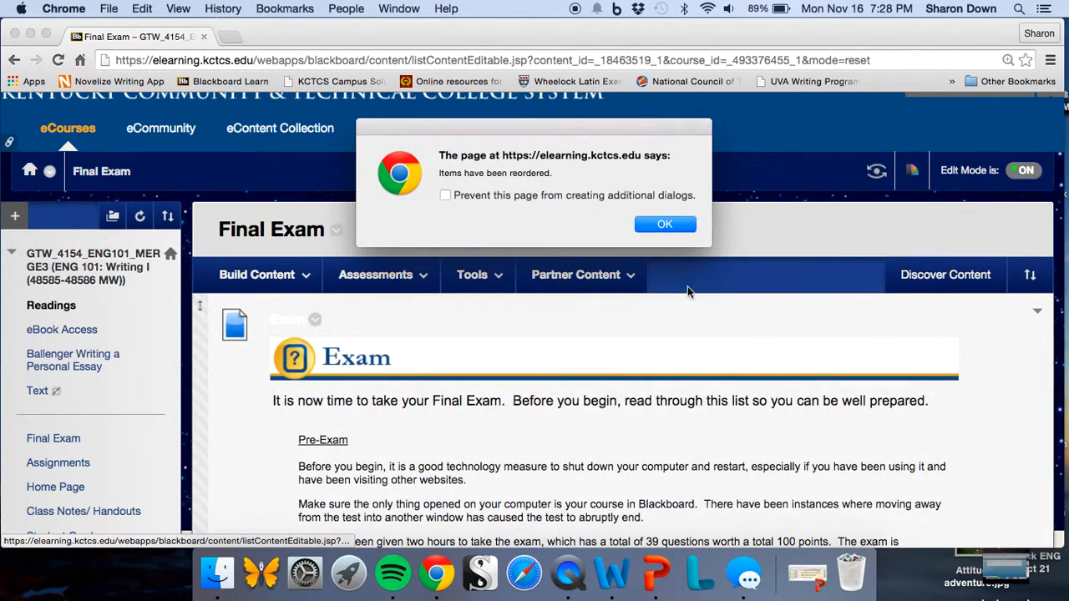
left_click(670, 224)
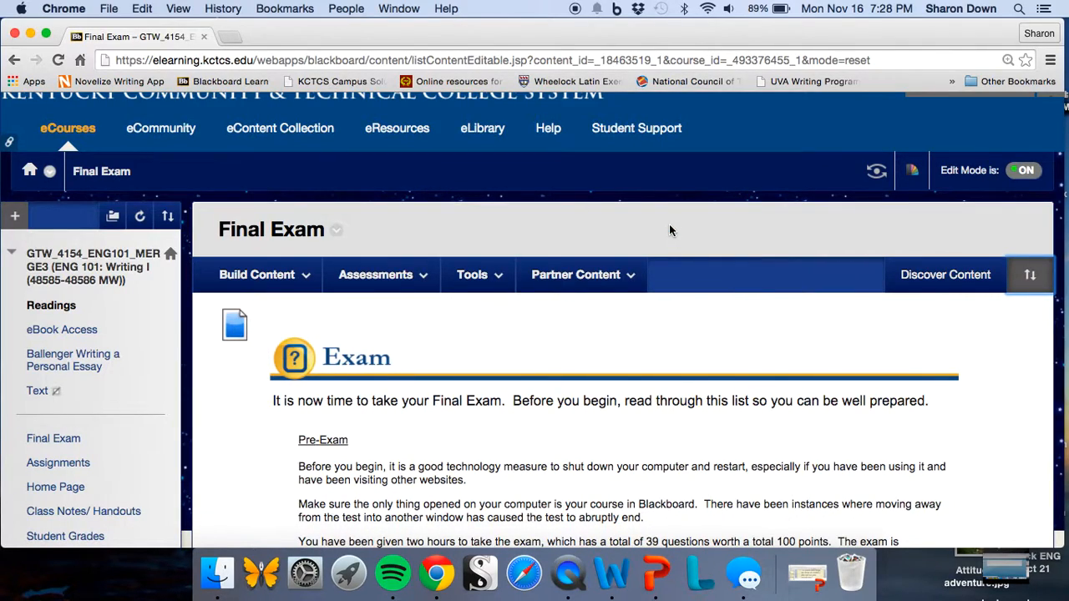
scroll(669, 223, "down", 10)
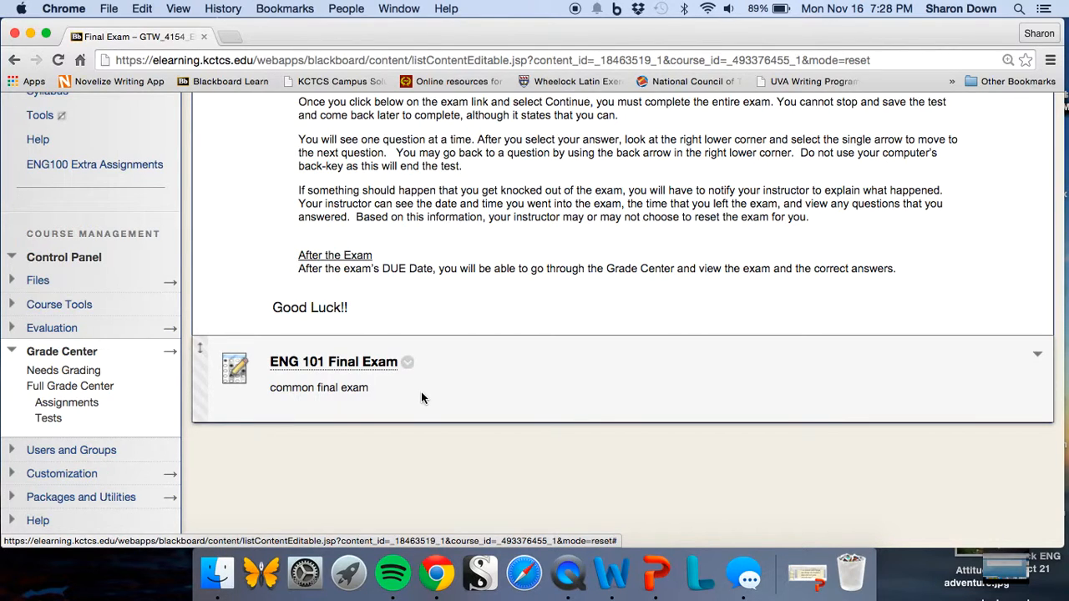
scroll(421, 398, "up", 5)
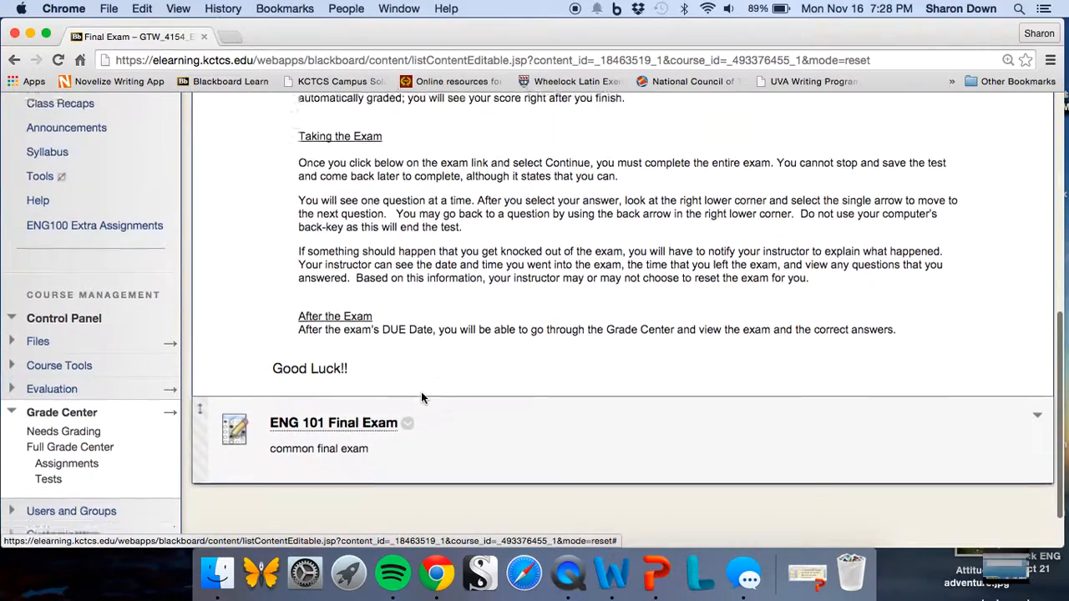